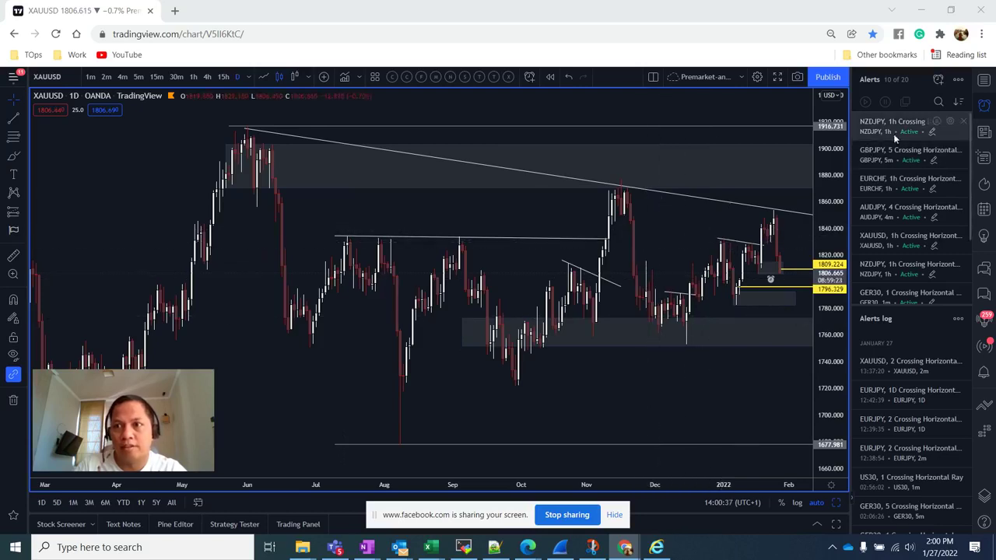
Show the watchlist instead of the alerts and widen it slightly
left_click(985, 82)
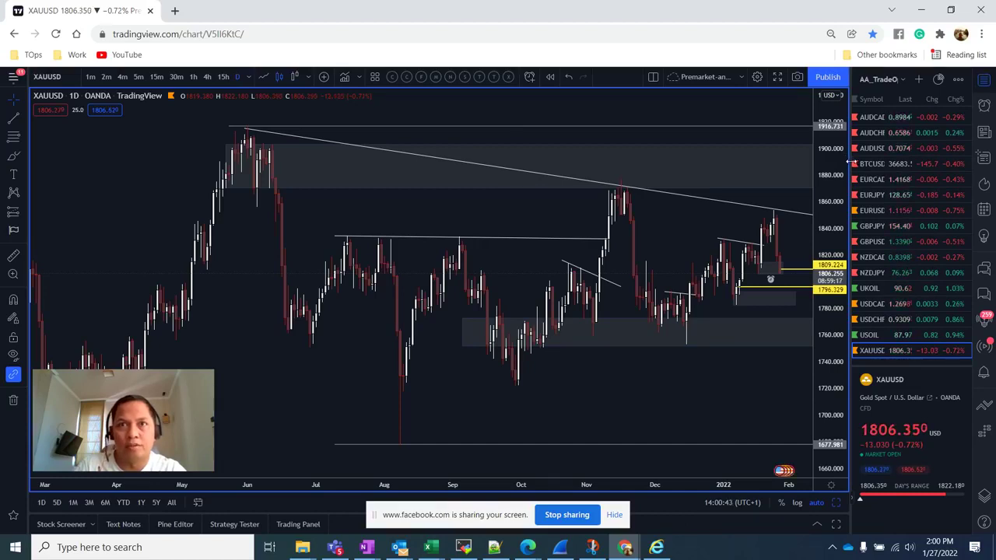
left_click_drag(850, 161, 841, 160)
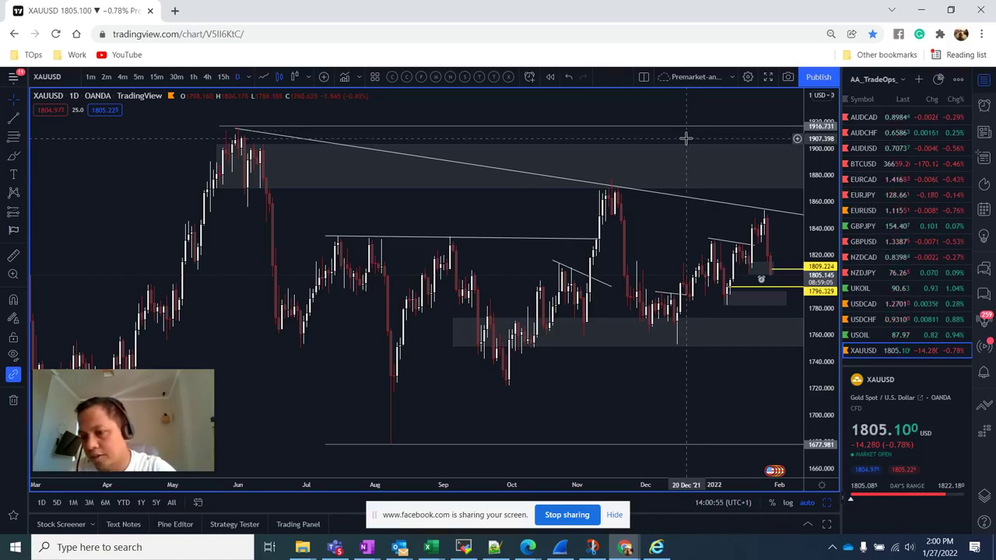
left_click(716, 151)
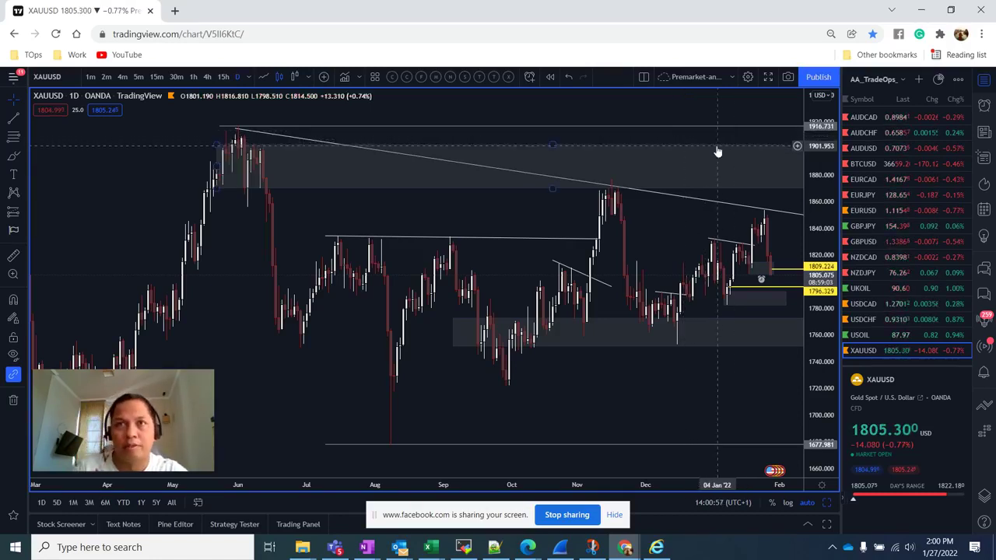
left_click(440, 231)
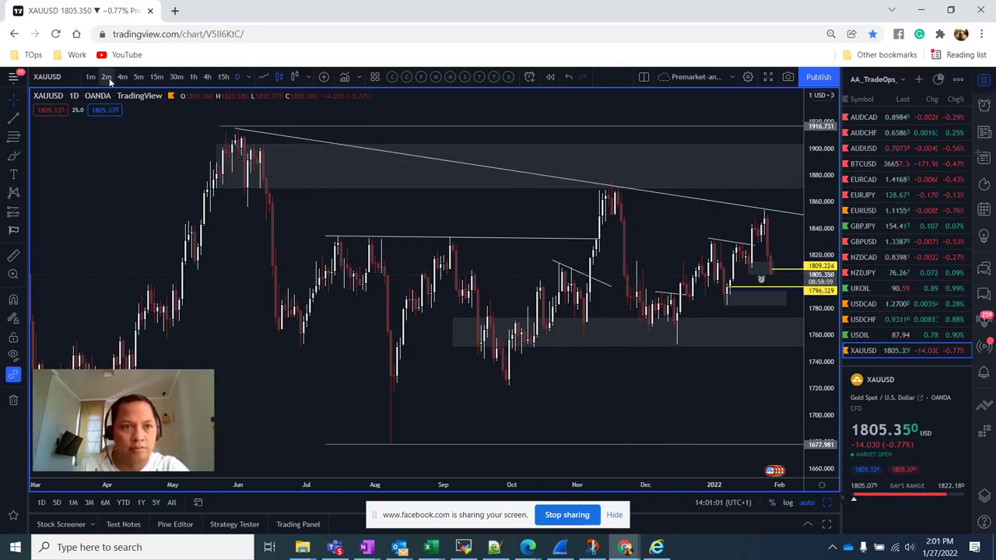
Check XAUUSD on the 2-minute timeframe, and return to the daily chart with its view reset
left_click(107, 77)
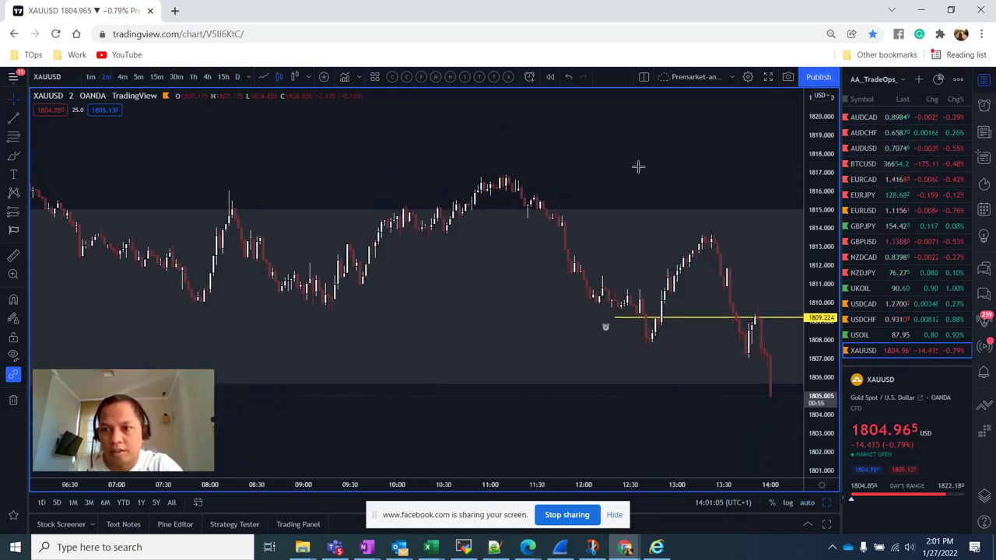
left_click(237, 77)
right_click(482, 153)
left_click(518, 163)
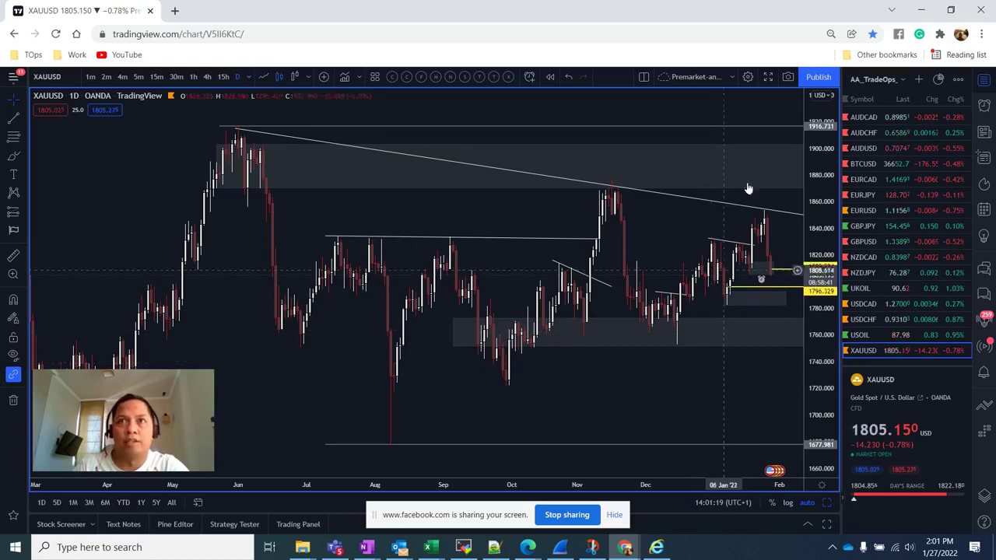
Load the AA_Index-trading watchlist and open the US30 chart from it
left_click(874, 79)
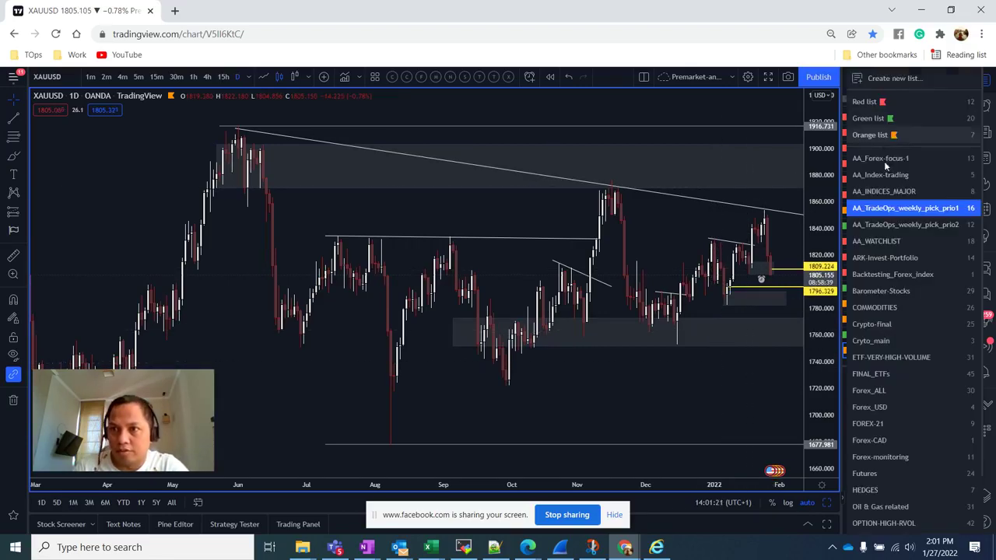
left_click(891, 176)
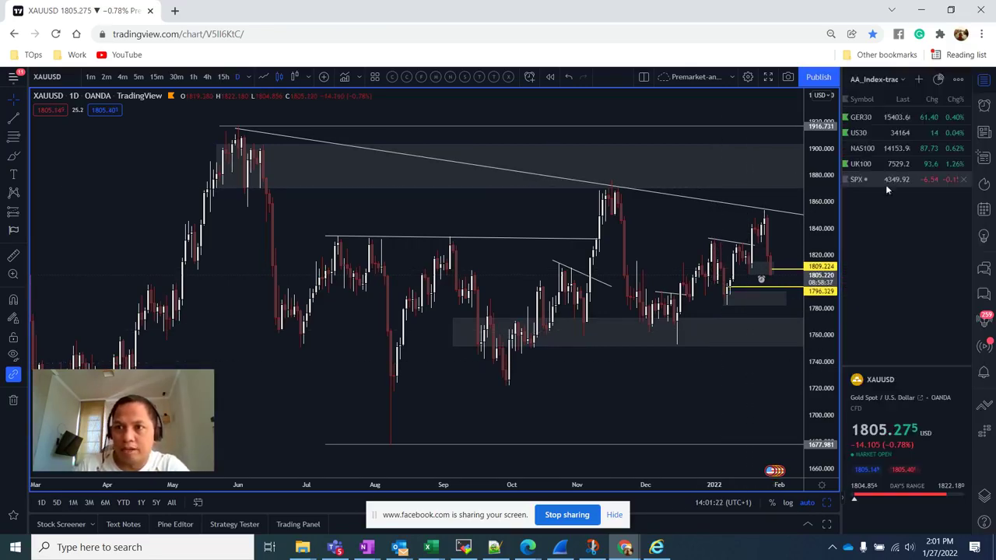
left_click(873, 134)
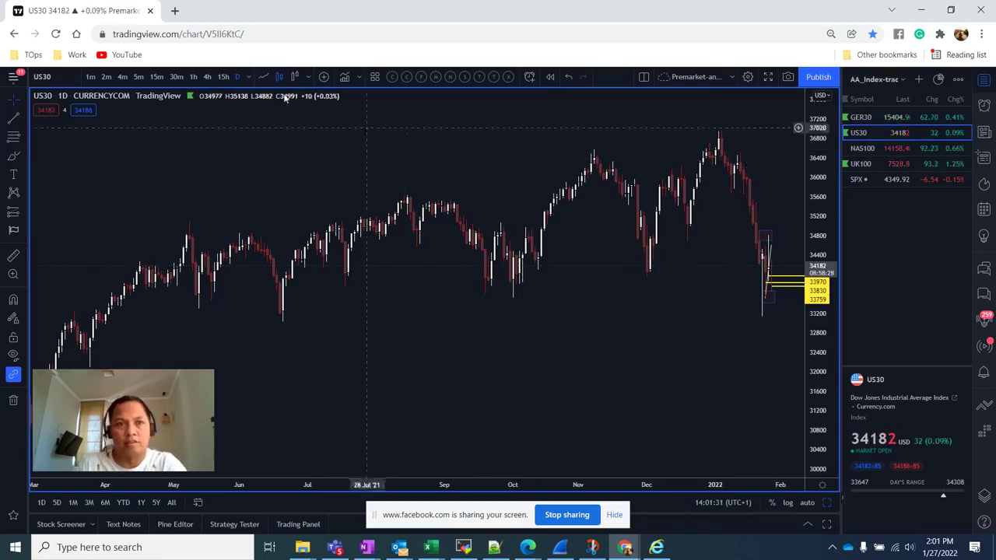
Set US30 to the 30-minute timeframe with a reset view and start bar replay from 26 Jan '22 19:30
left_click(176, 77)
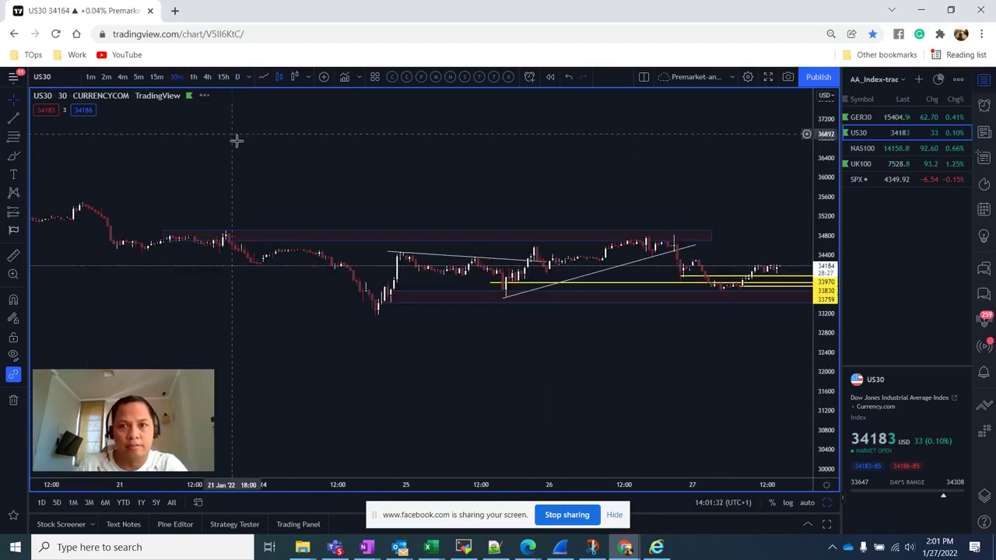
right_click(339, 160)
left_click(386, 169)
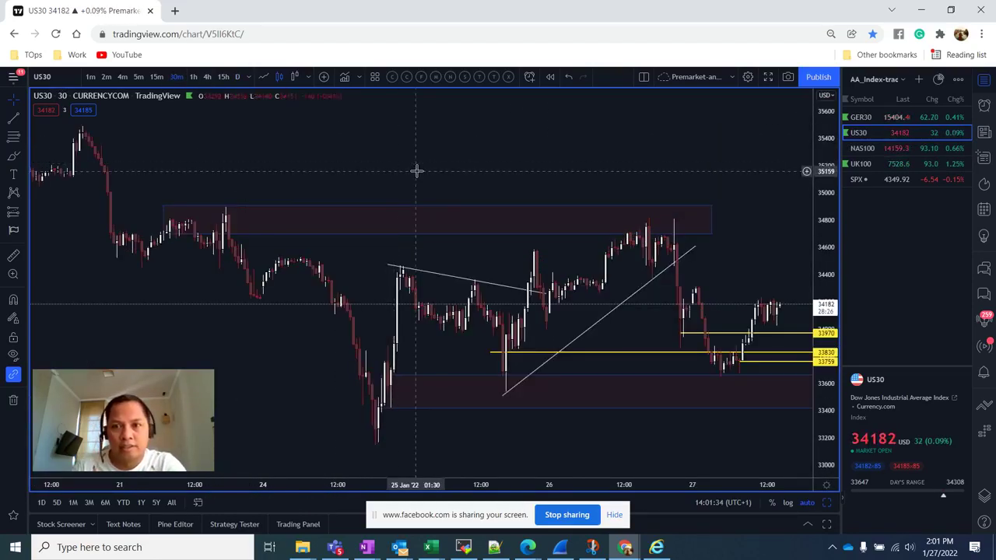
left_click(551, 77)
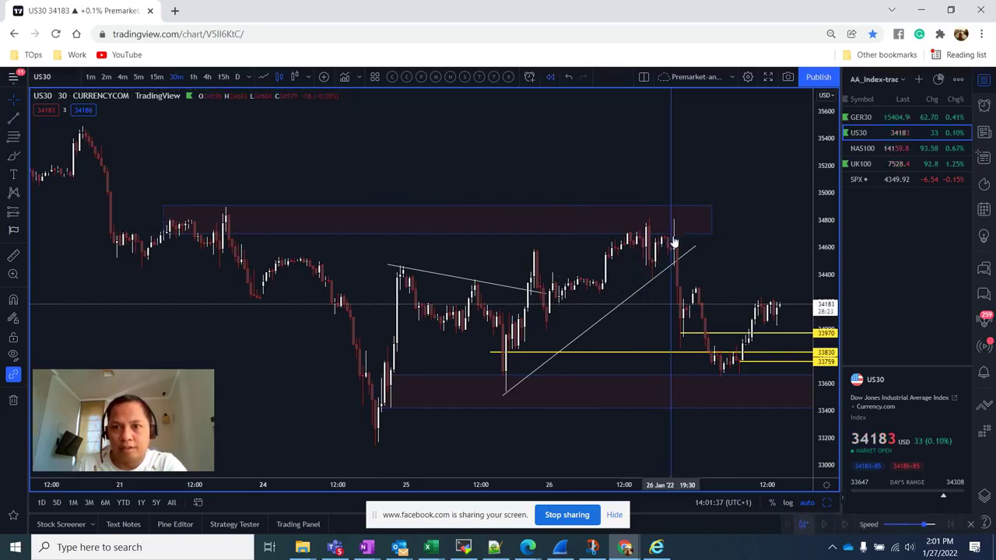
left_click(674, 238)
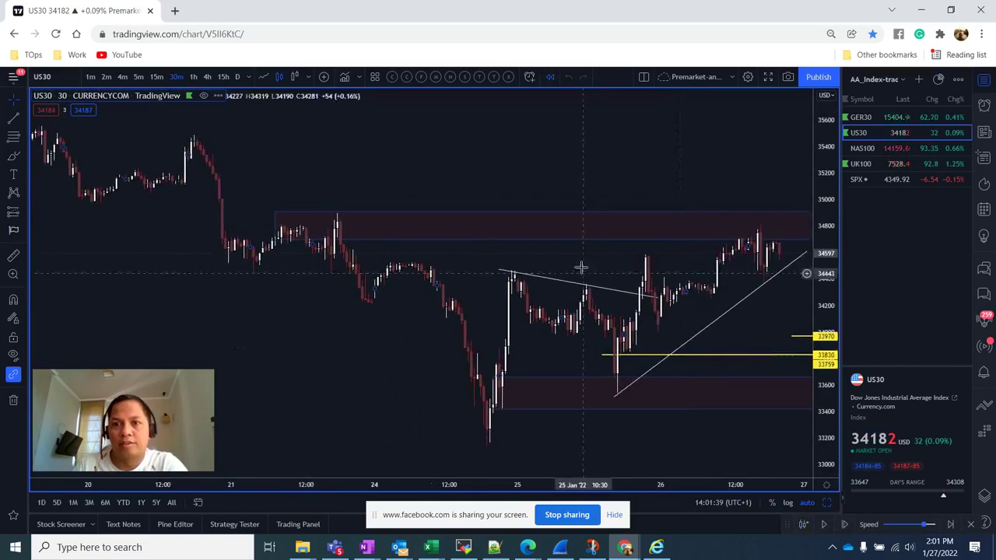
On the 4-hour timeframe, draw a trend line from 17 Dec '21 20:00 at about 34673 to 21 Jan '22 08:00
left_click(207, 77)
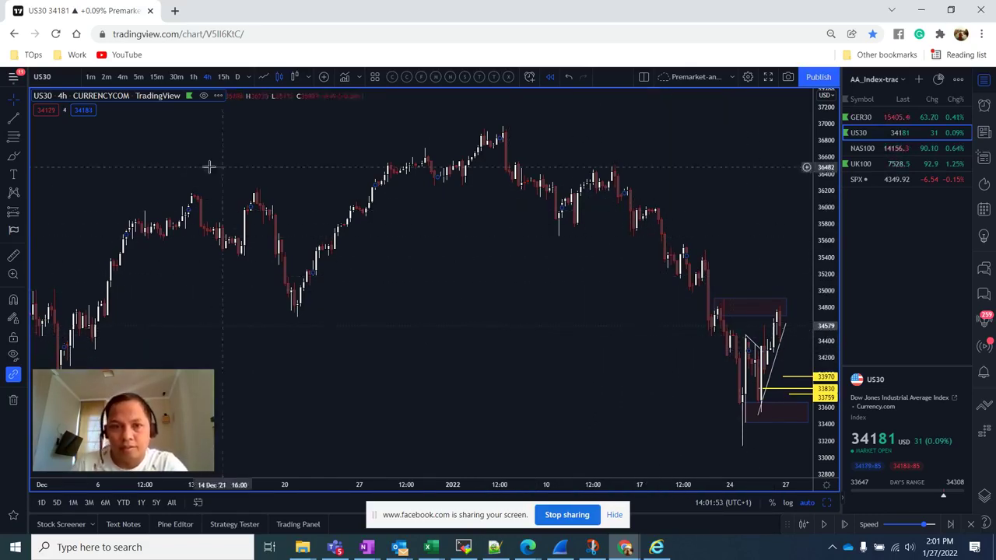
left_click(14, 123)
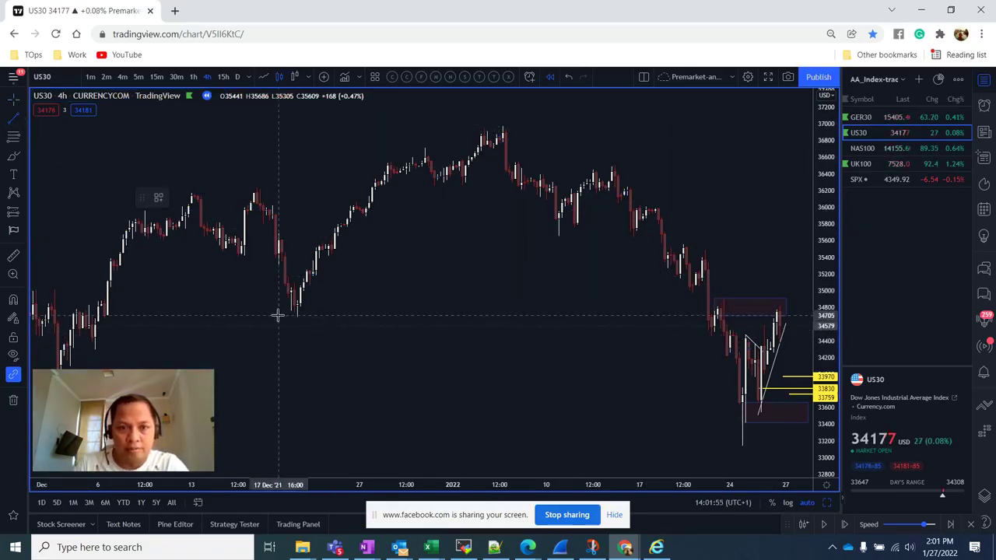
left_click(281, 319)
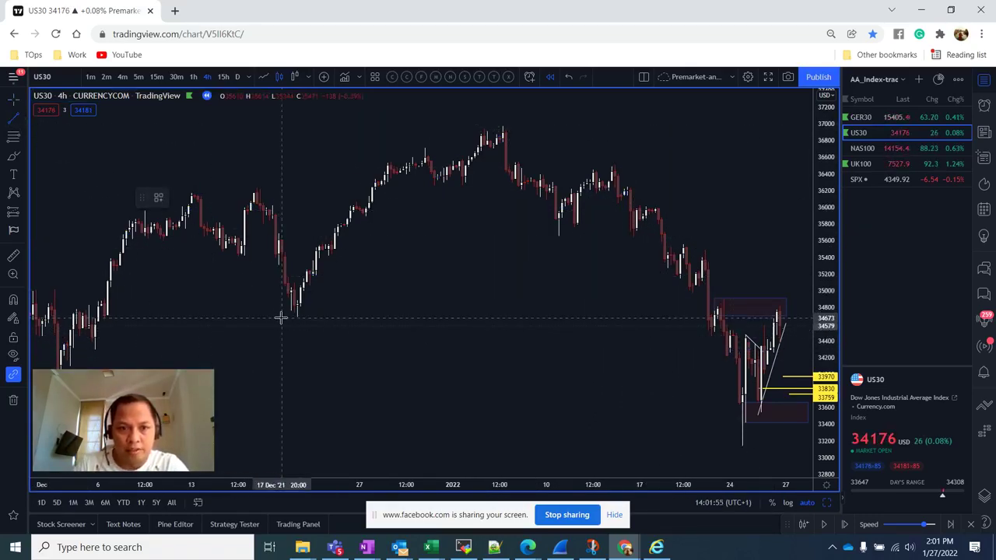
left_click(716, 322)
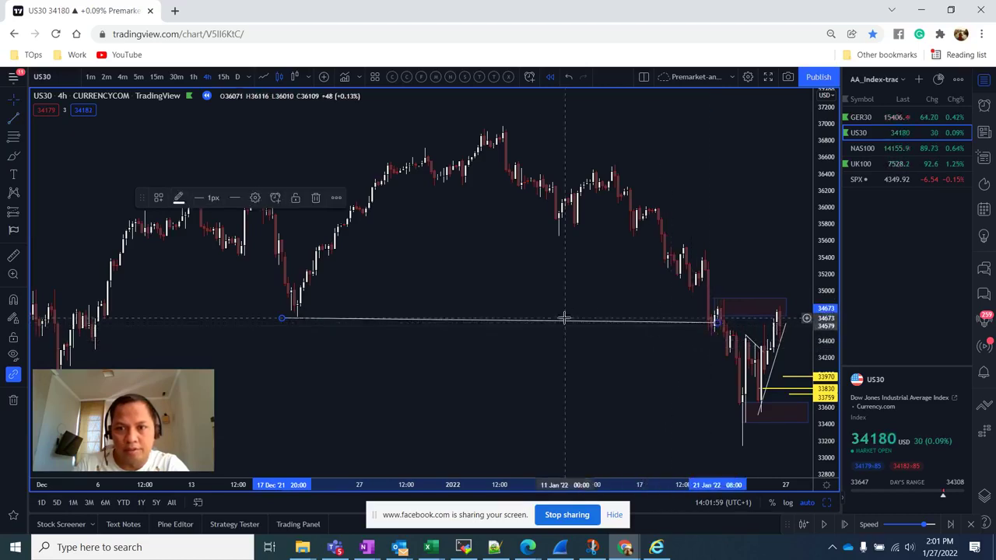
left_click(602, 267)
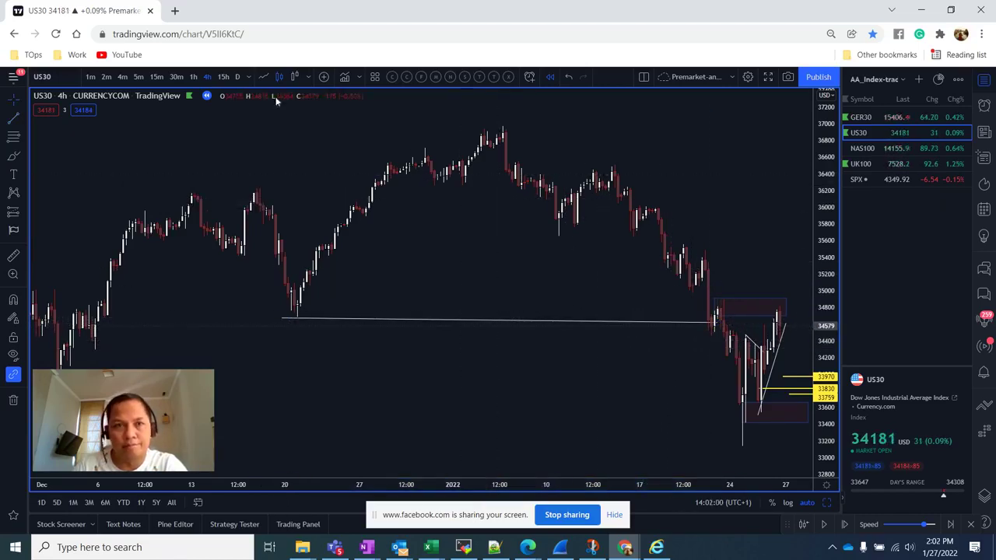
On the 30-minute timeframe, draw trend lines under the 20 Jan lows at about 34976 and the 21 Jan lows at about 34459
left_click(176, 77)
left_click(226, 203)
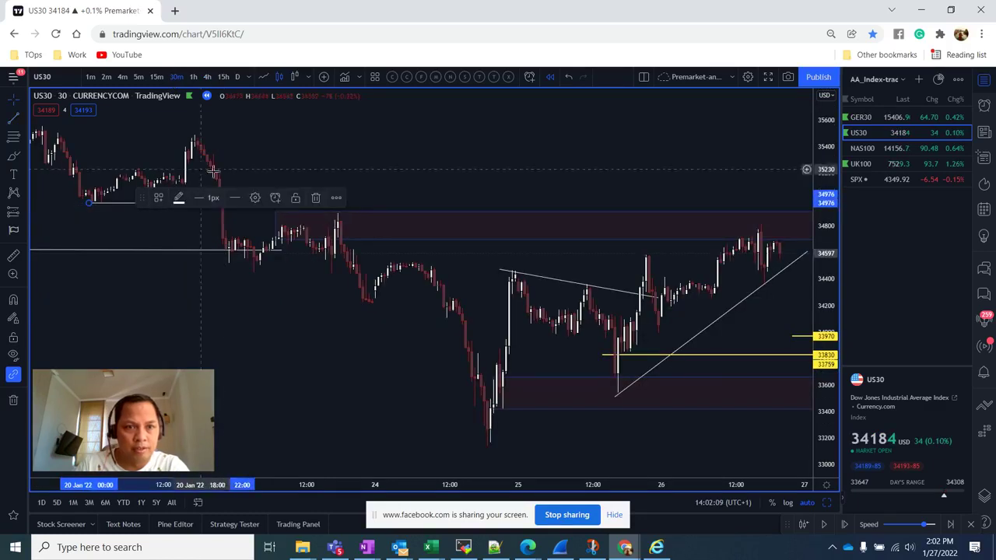
left_click(237, 271)
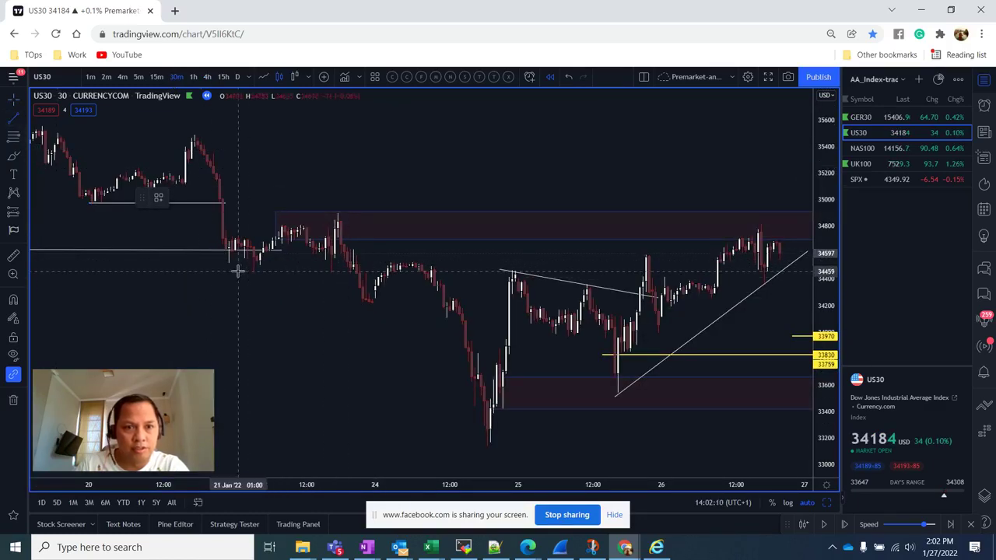
left_click(358, 270)
Draw a trend line at about 34204 from 21 Jan '22 18:00 to 24 Jan 12:00, and dismiss the Bar Replay caution
left_click(14, 117)
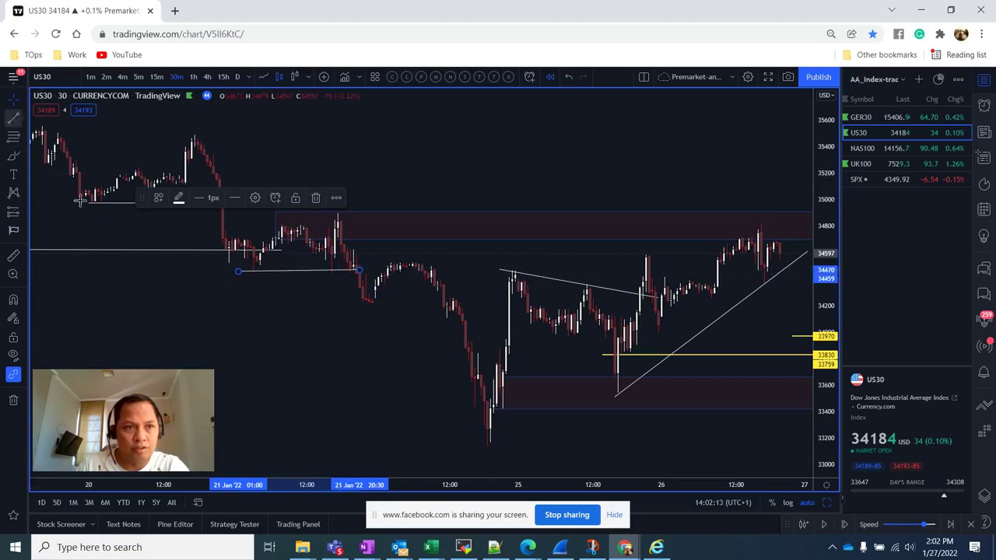
left_click(344, 305)
left_click(450, 305)
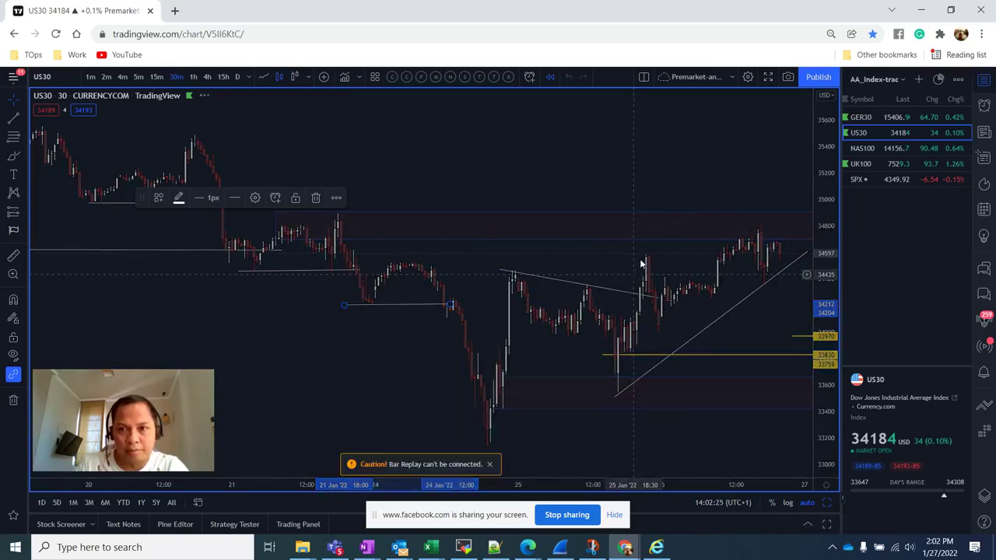
left_click(490, 464)
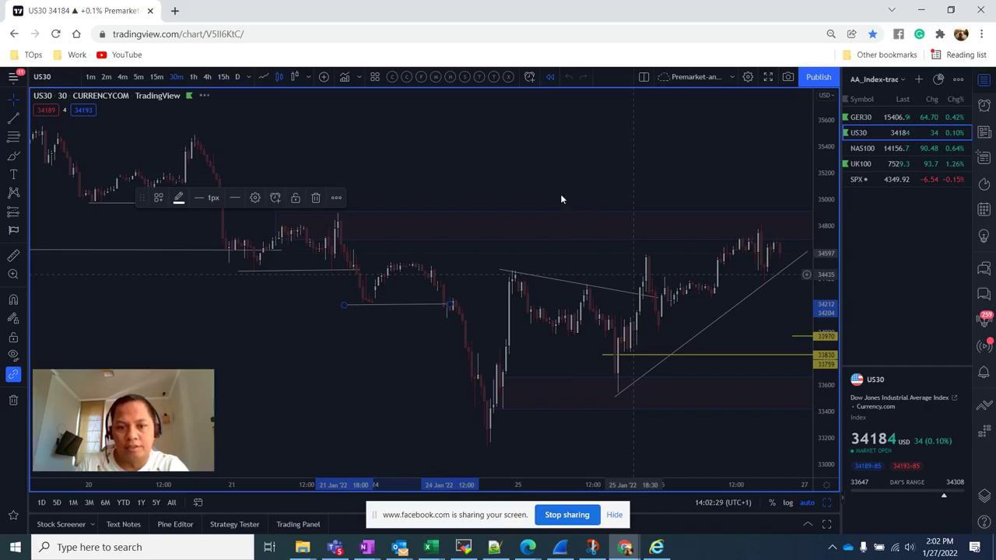
key("XF86MonBrightnessUp")
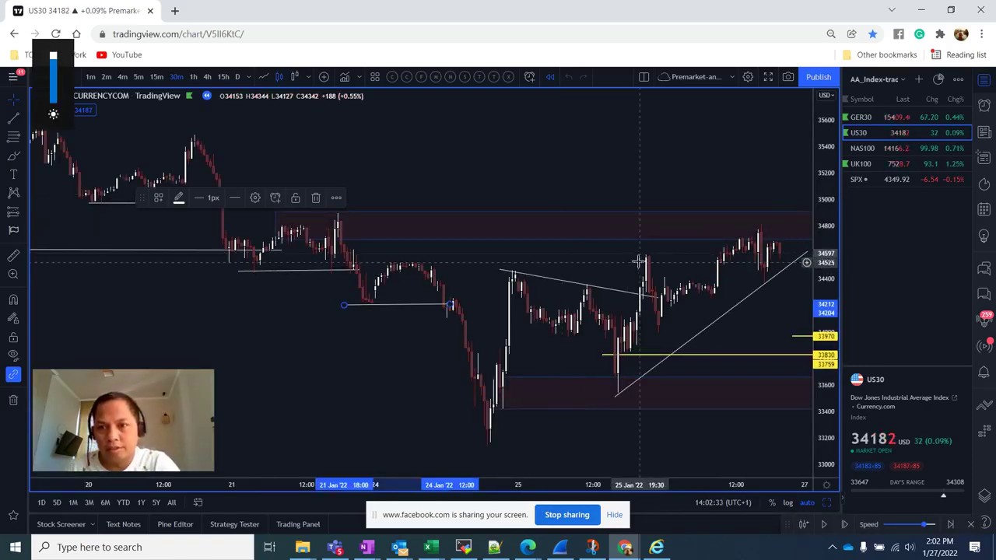
Draw a nearly horizontal trend line from 24 Jan '22 18:30 at about 34470 to the late 25 Jan swing high
left_click(13, 116)
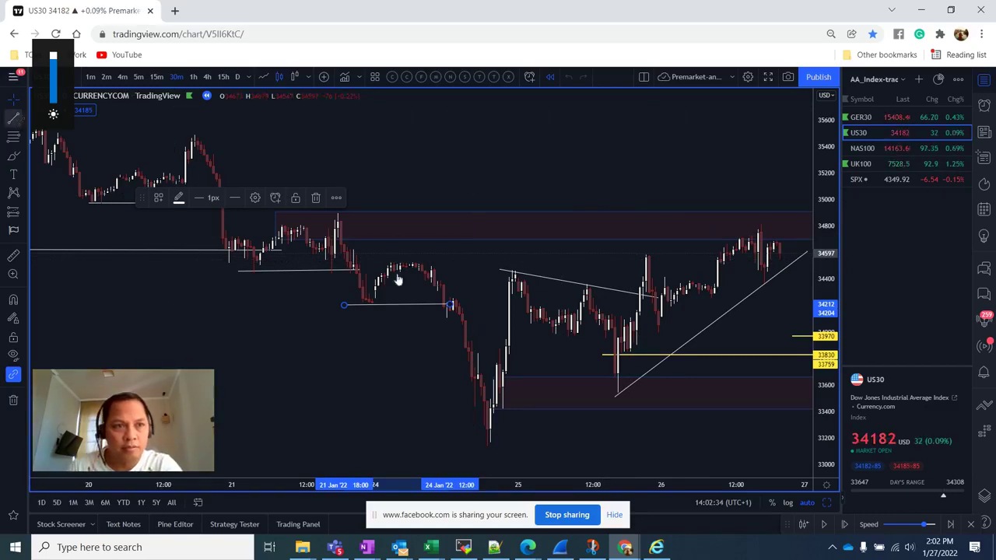
left_click(492, 270)
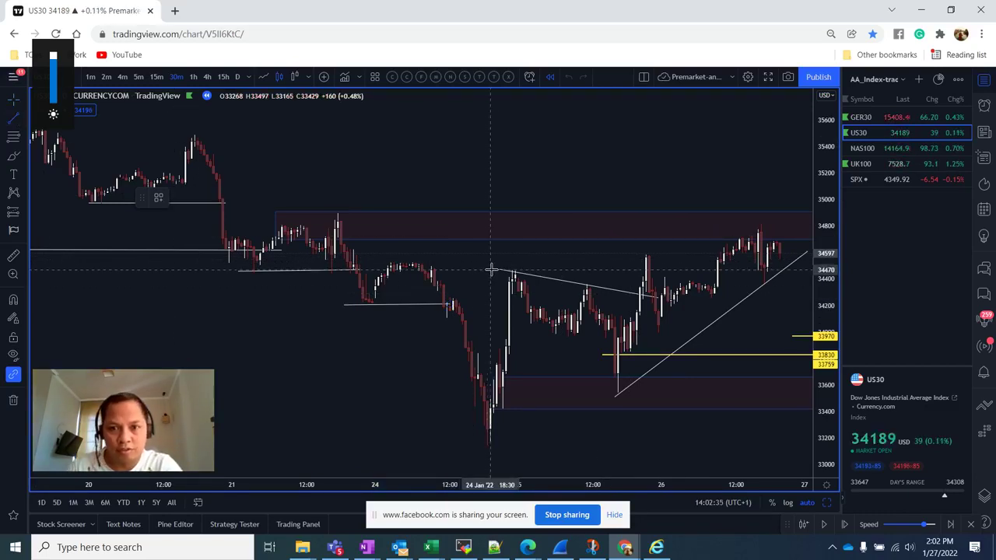
left_click(648, 271)
left_click(375, 205)
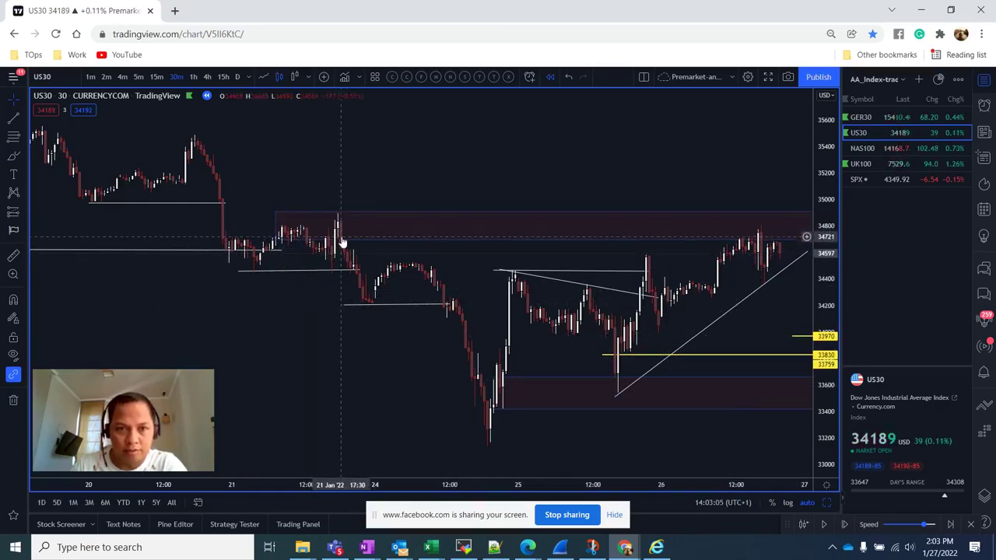
Place a horizontal ray at 34717 starting from the 21 Jan '22 16:30 candle
left_click(27, 122)
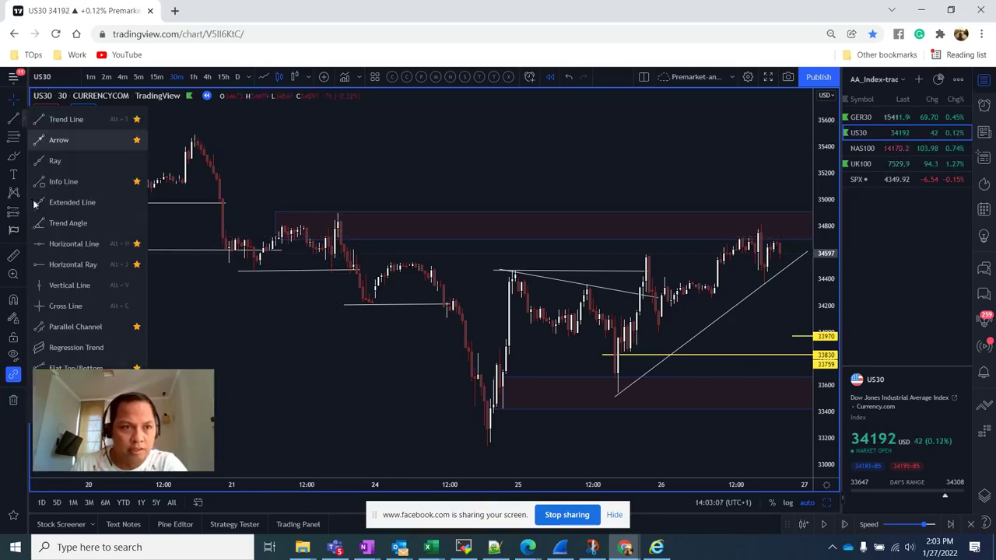
left_click(105, 259)
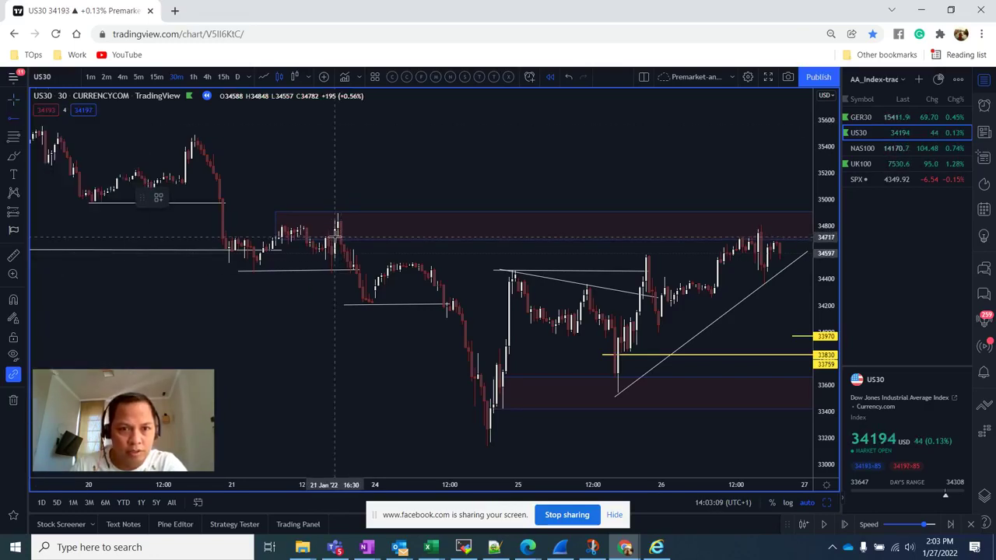
left_click(336, 237)
left_click(496, 170)
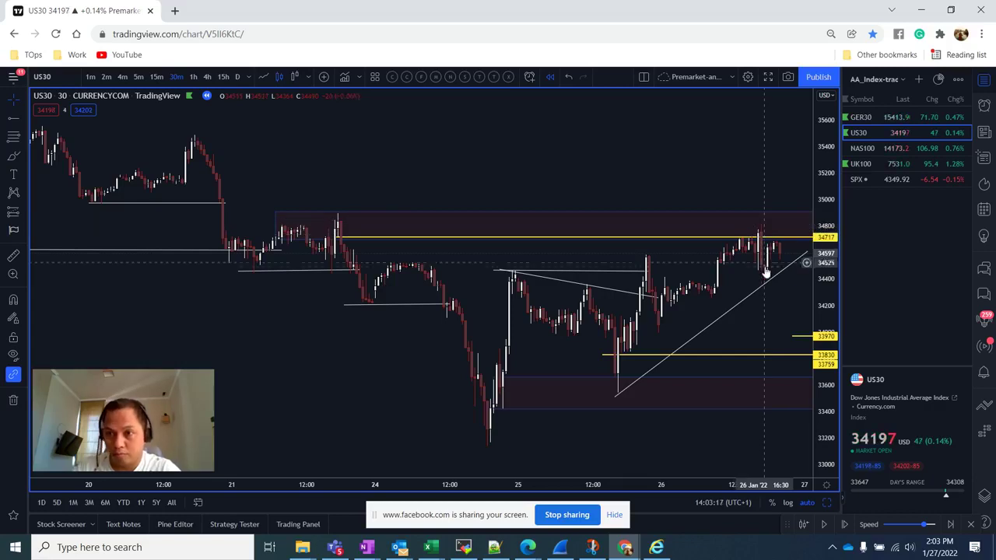
Draw a rectangle zone from 26 Jan '22 07:30 with its lower edge at about 34271, and extend its end to about 21:30
scroll(763, 263, "up", 1)
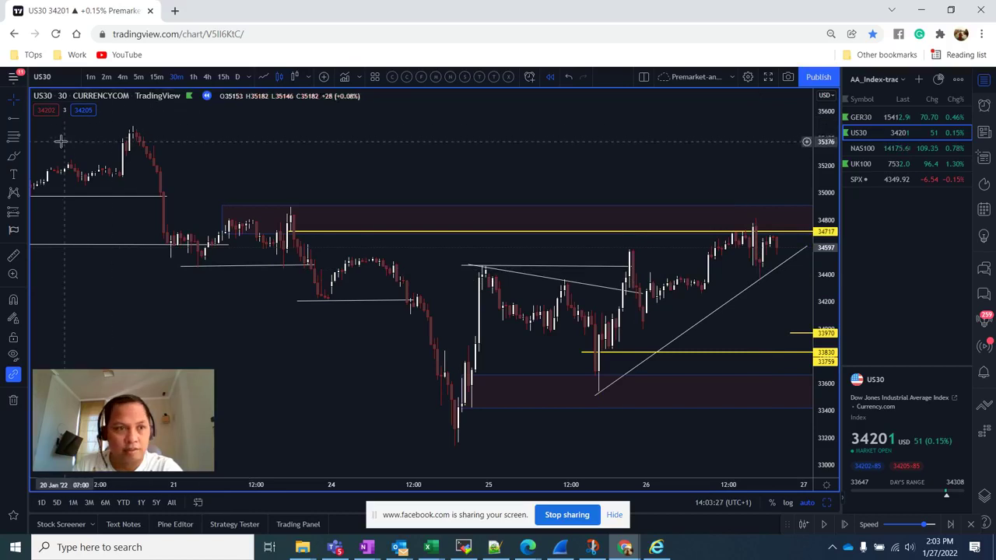
left_click(24, 157)
left_click(49, 198)
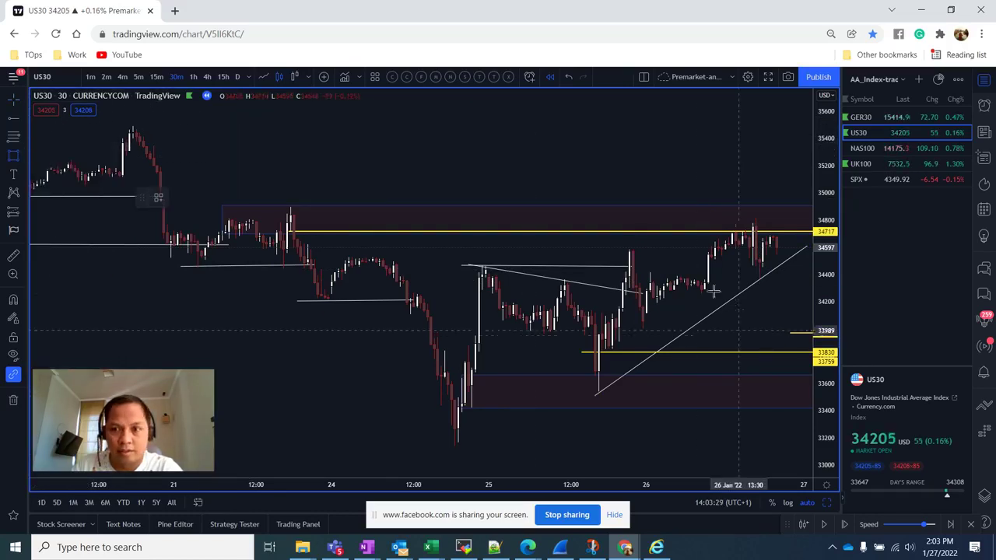
left_click_drag(698, 283, 788, 292)
left_click(794, 280)
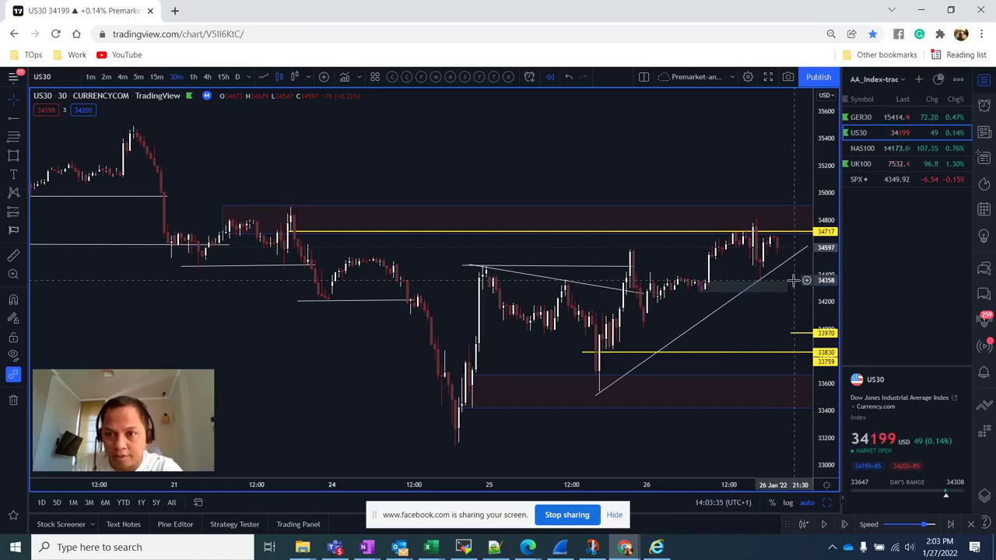
left_click_drag(785, 283, 794, 282)
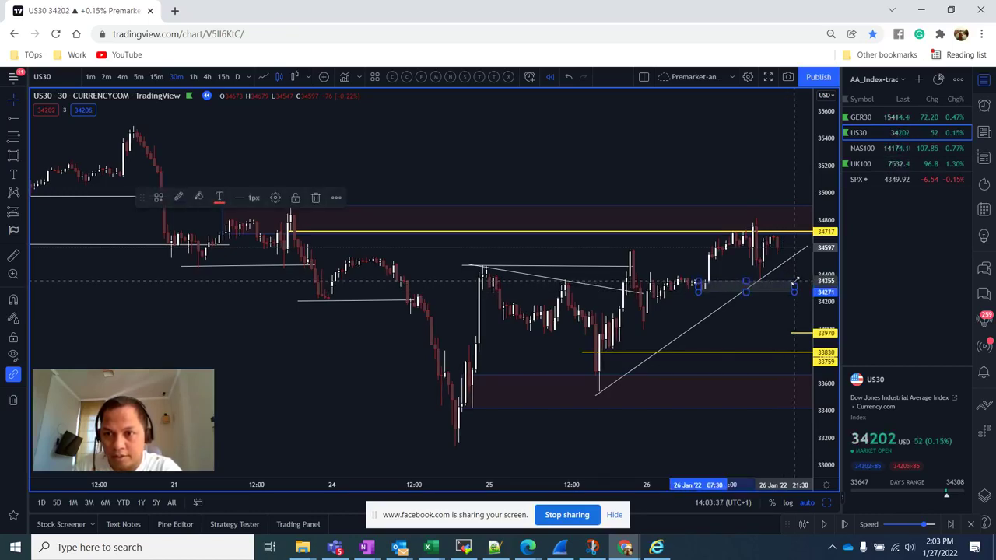
left_click(768, 267)
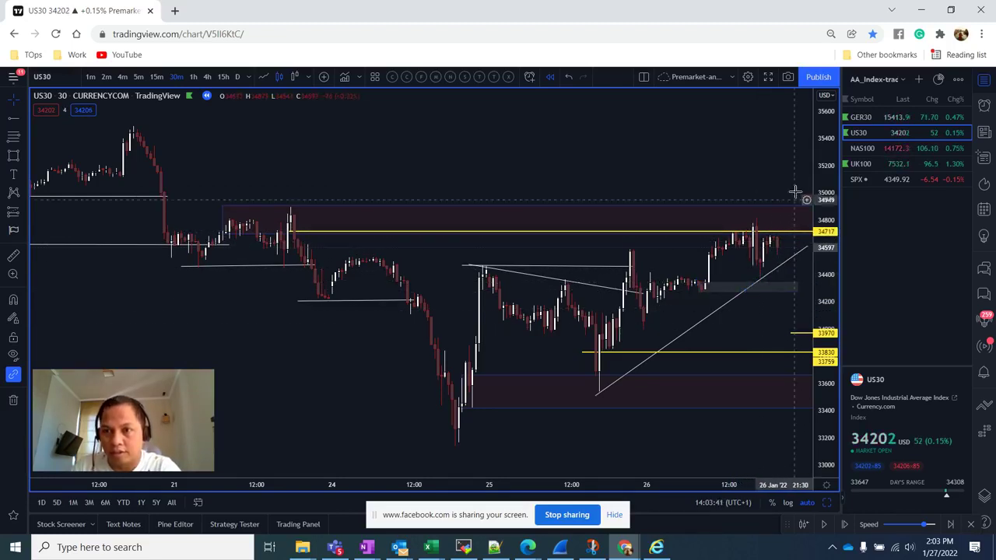
Switch the US30 chart to the 2-minute timeframe and reset its view around the latest replay candles
scroll(773, 189, "right", 2)
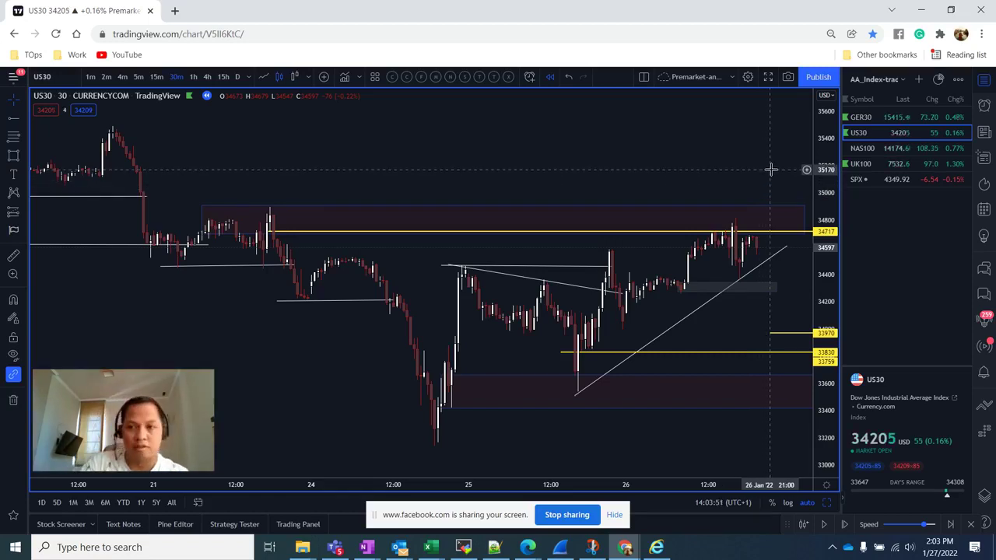
left_click(737, 292)
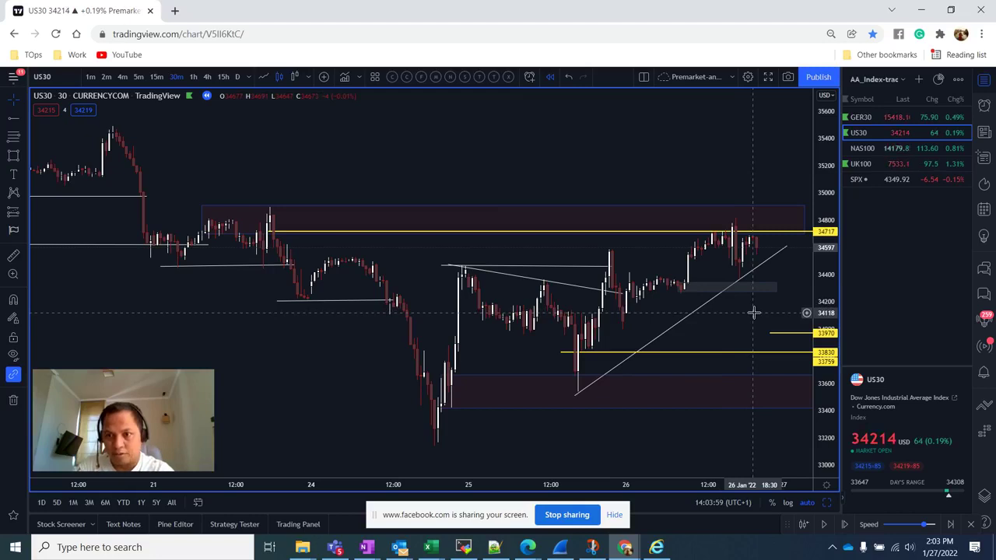
left_click(106, 77)
right_click(590, 163)
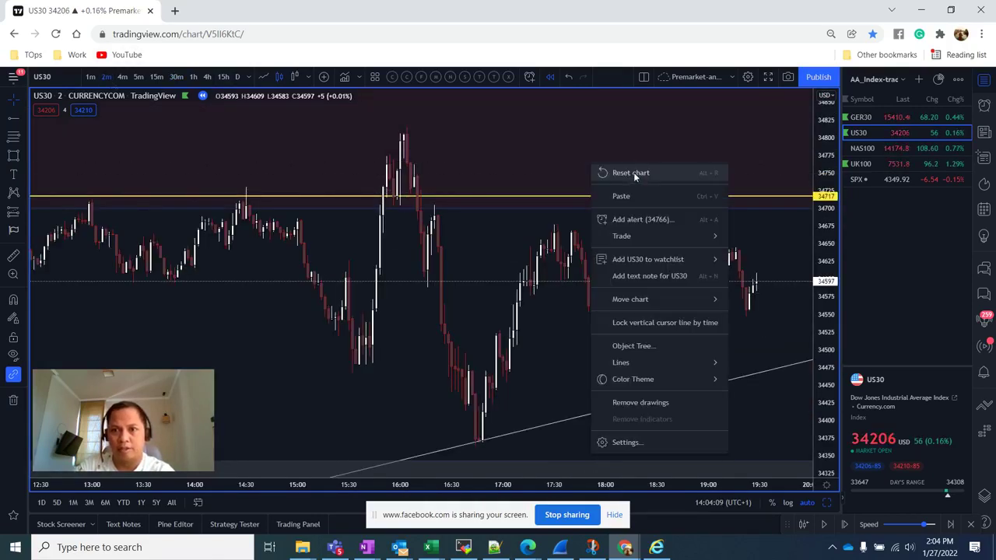
left_click(632, 173)
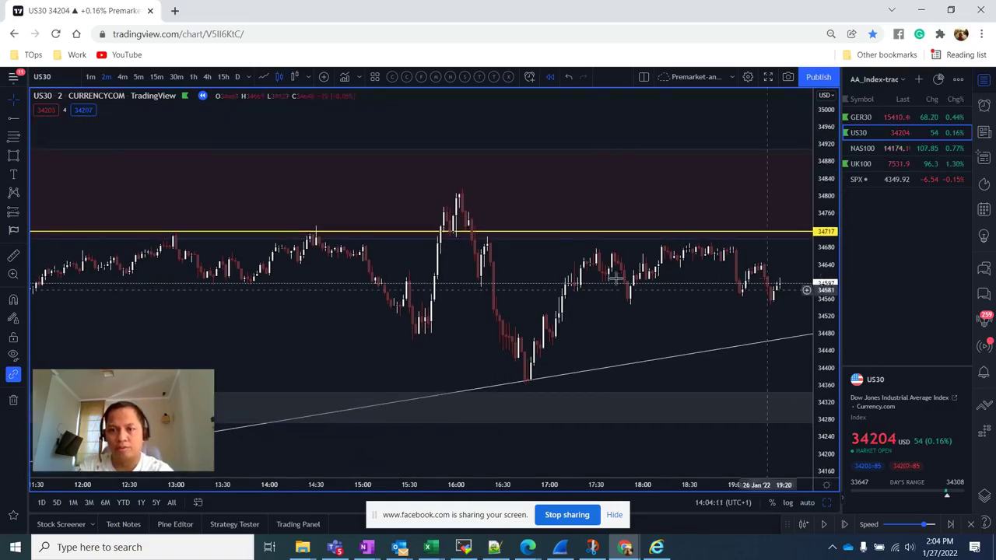
left_click_drag(642, 309, 618, 311)
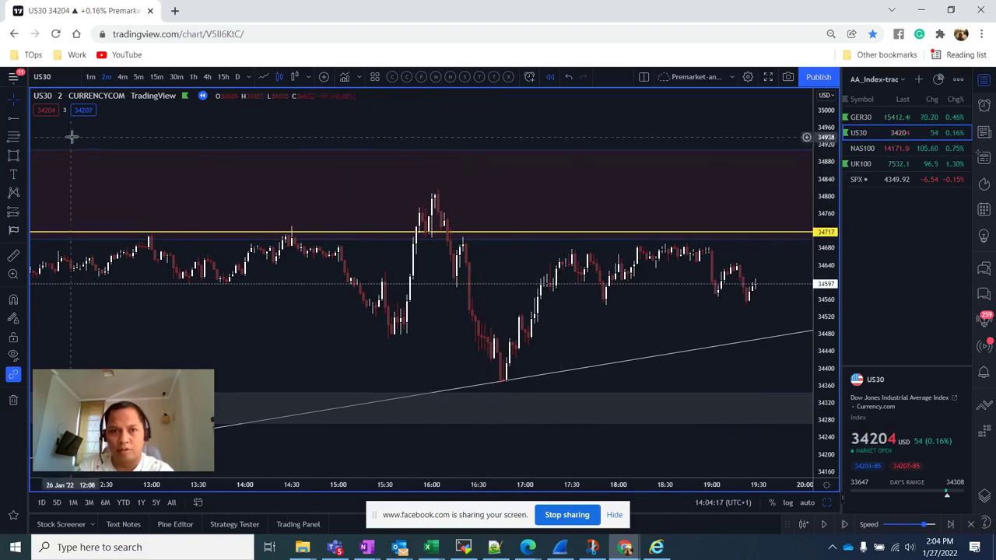
Draw a rectangle zone over the 16:00 swing high, from 26 Jan '22 15:54 to 19:44 between about 34821 and 34770
left_click(12, 156)
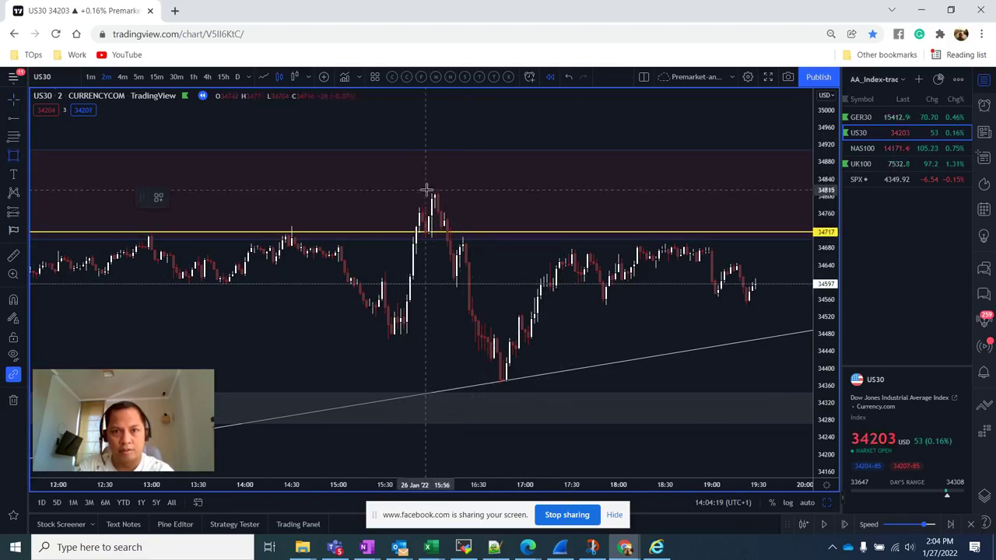
mouse_move(421, 188)
left_mouse_down()
mouse_move(727, 215)
mouse_move(744, 205)
mouse_move(780, 208)
left_mouse_up()
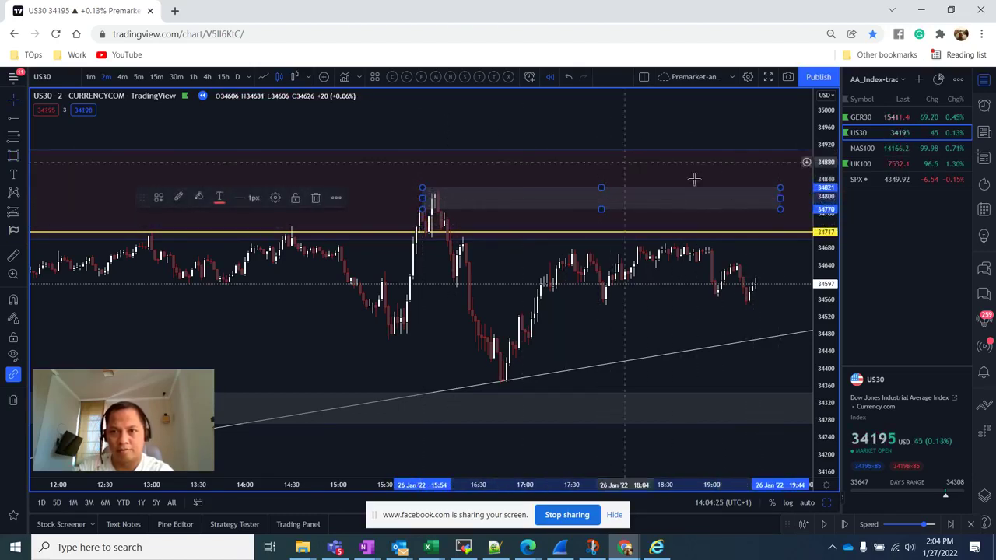
left_click(633, 167)
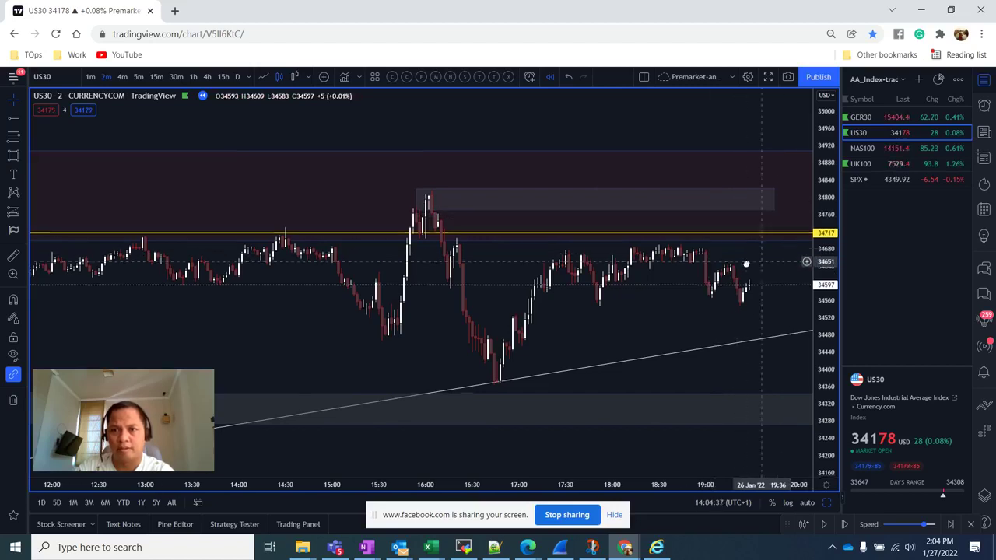
Advance the bar replay candle by candle on the 2-minute chart to the 26 Jan '22 20:04 candle
scroll(746, 264, "right", 1)
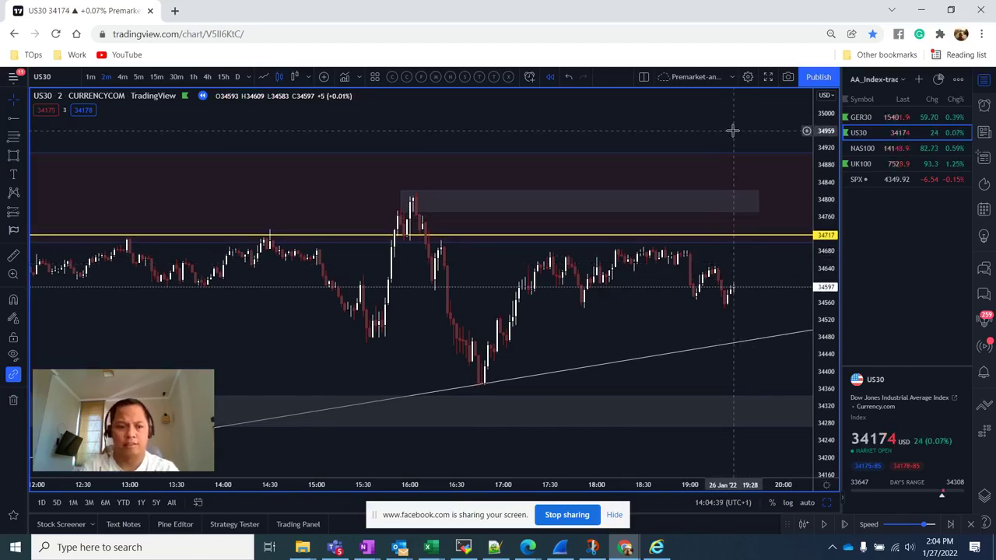
scroll(732, 131, "right", 1)
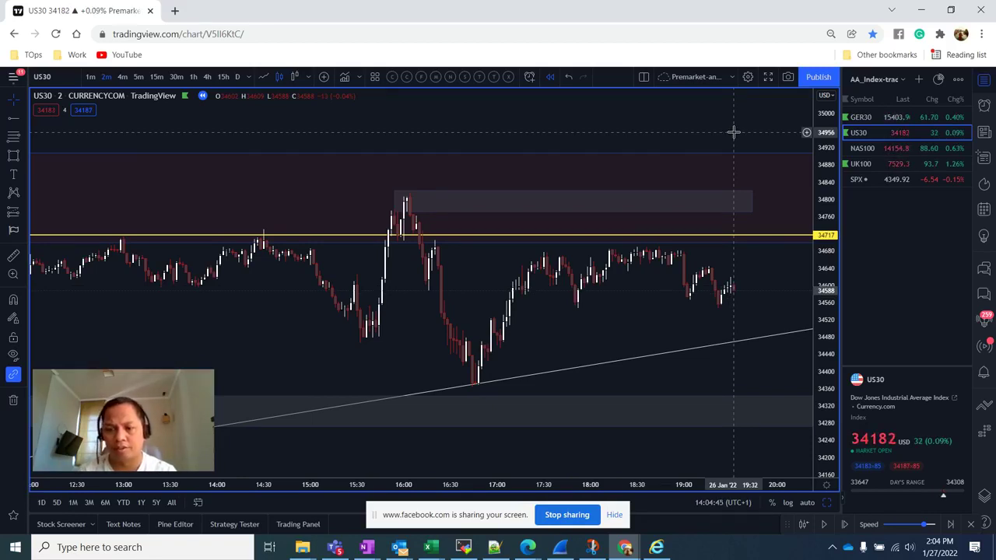
scroll(732, 131, "right", 4)
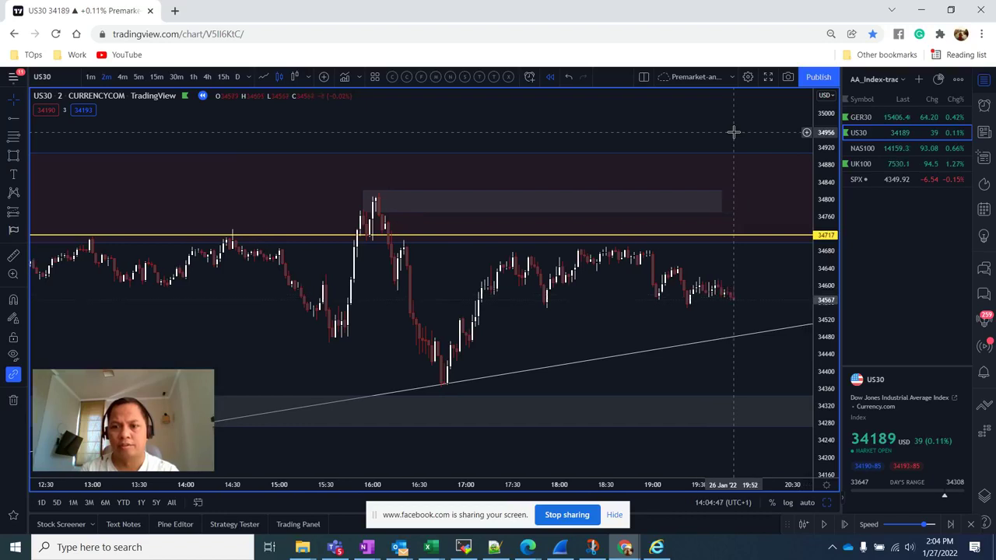
scroll(733, 131, "right", 2)
key("shift+Right")
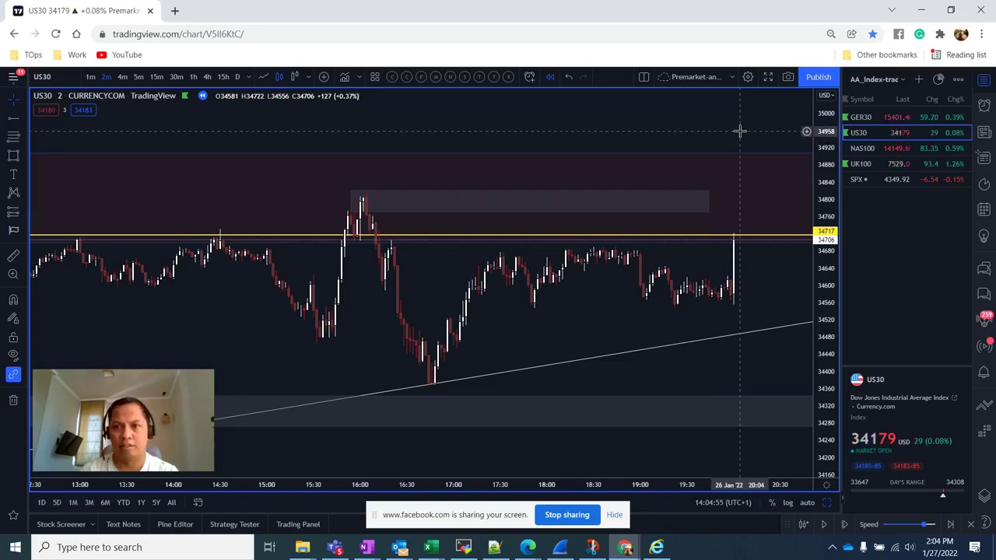
key("shift+Right")
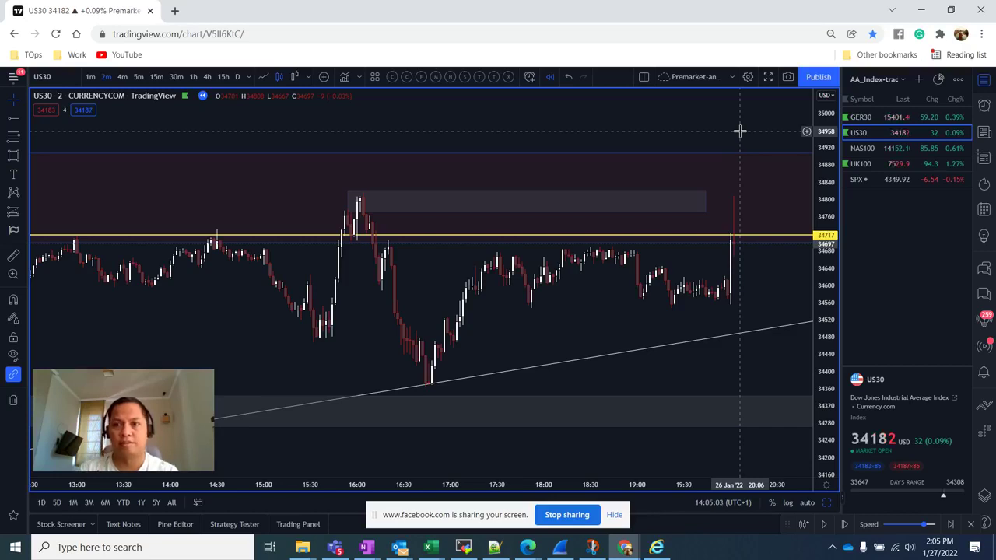
Extend the end of the 34770–34821 zone to 20:22 and advance the replay to about 20:34
left_click(707, 201)
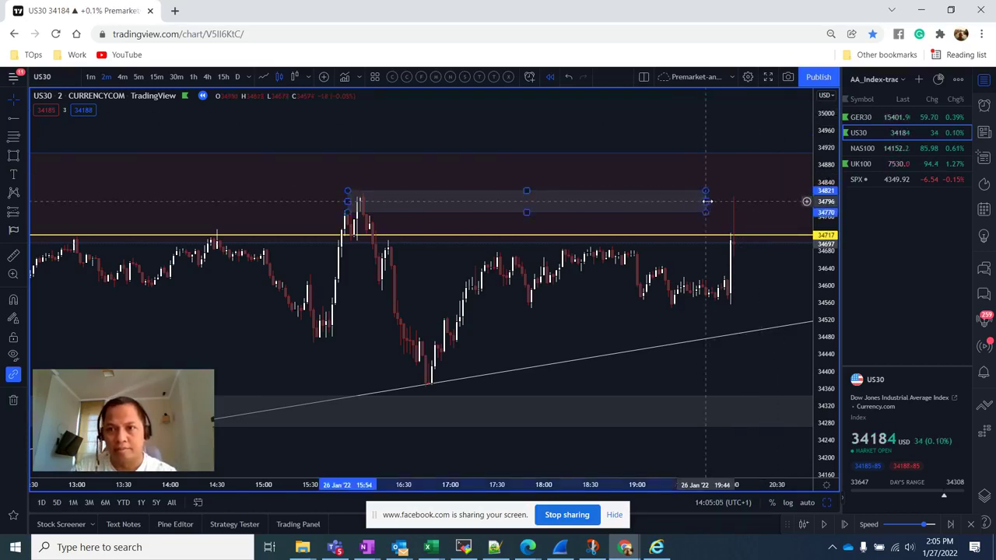
left_click_drag(707, 201, 764, 201)
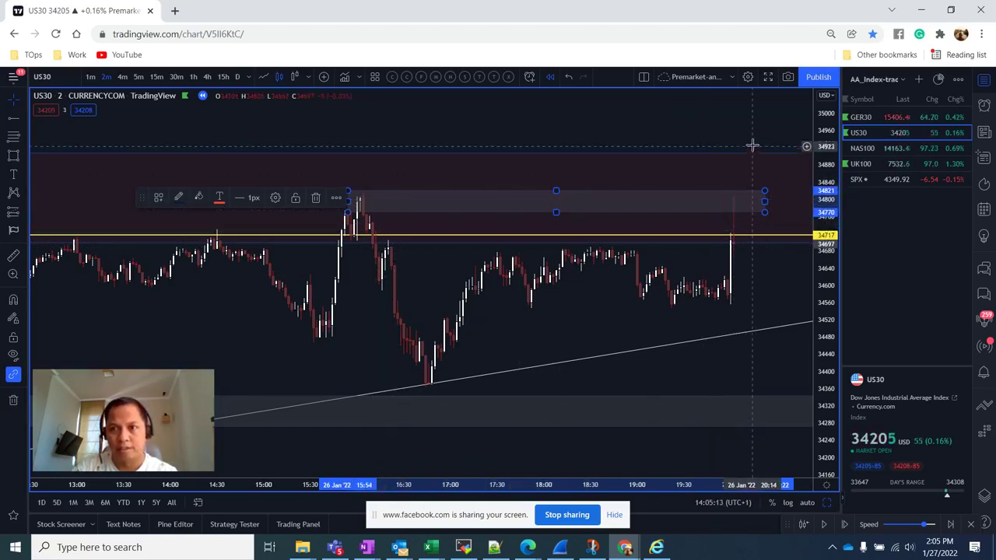
left_click_drag(752, 144, 699, 134)
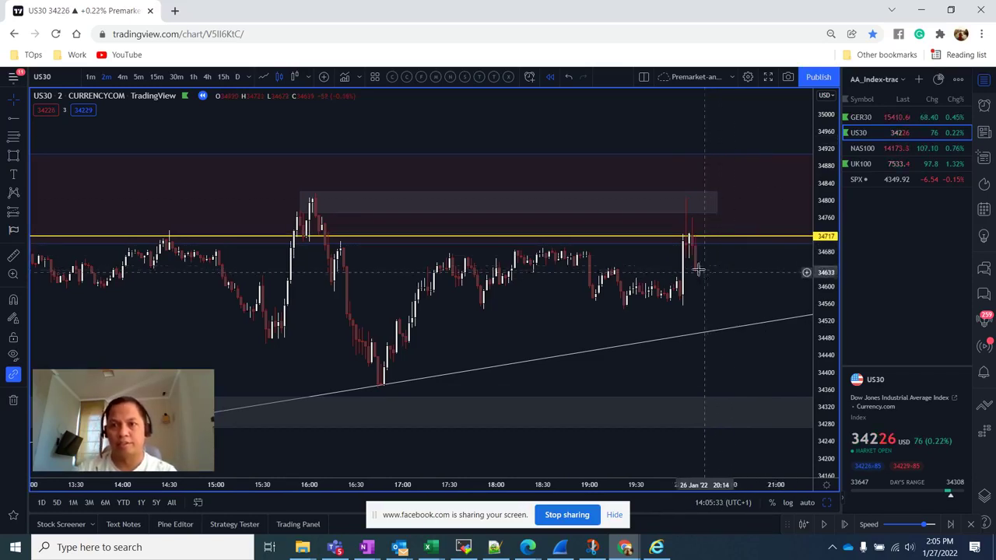
left_click_drag(808, 207, 703, 211)
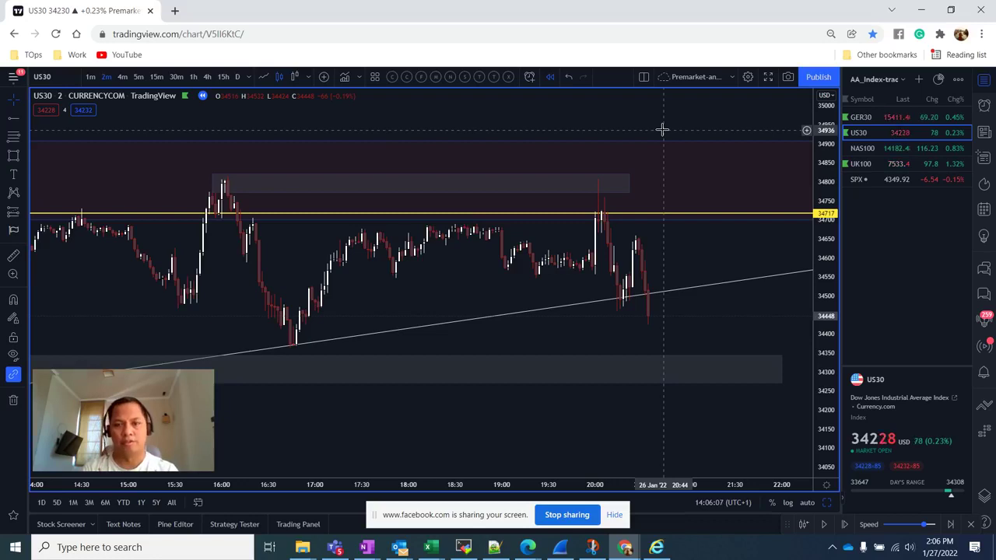
On the 30-minute chart, move the 33830 ray to 33565 and the 33759 ray to 33169, and return to 2 minutes
left_click(177, 77)
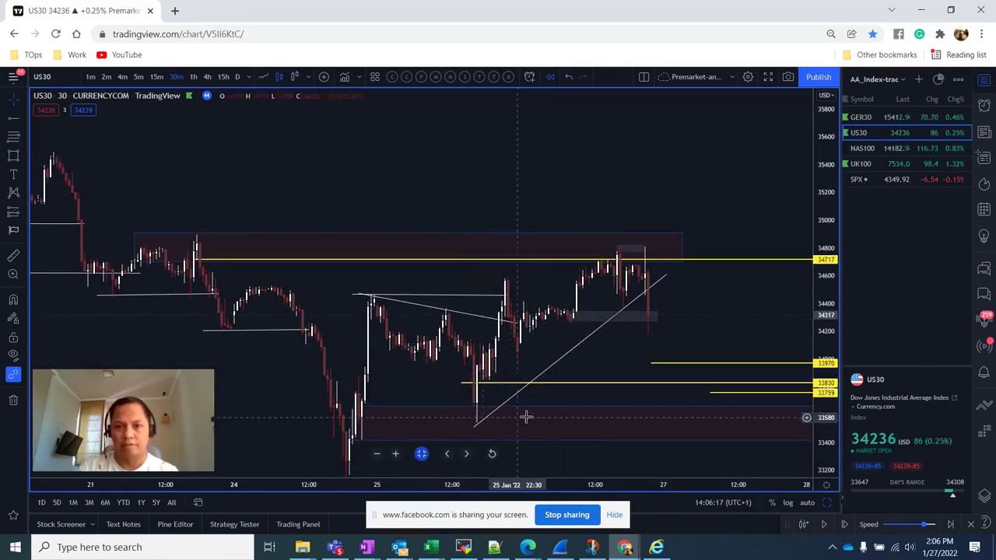
left_click_drag(573, 389, 567, 420)
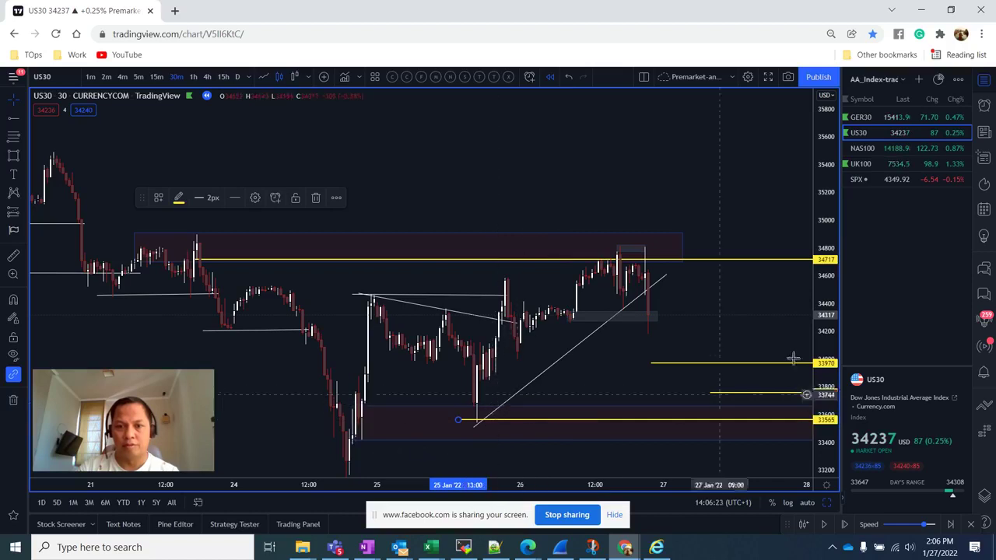
left_click_drag(816, 337, 522, 396)
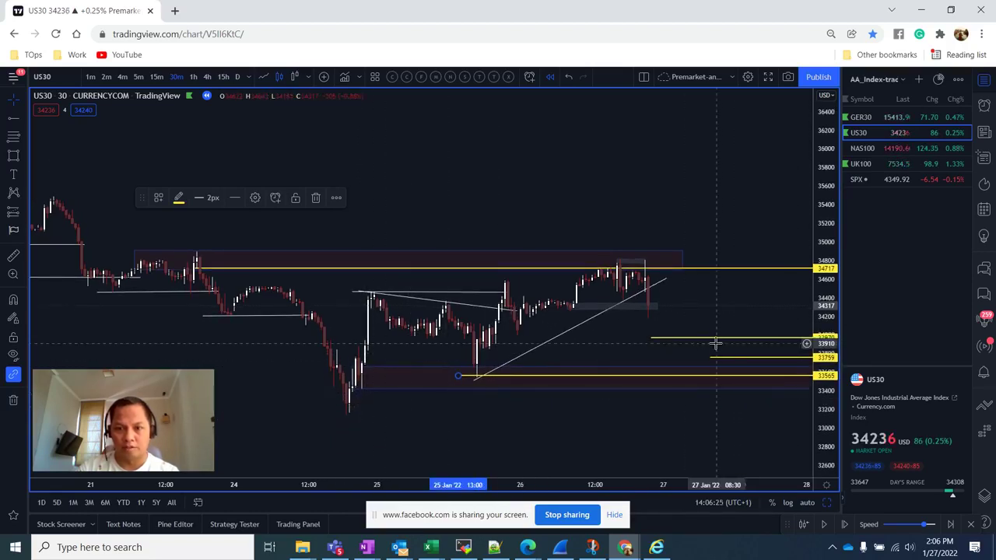
left_click_drag(720, 359, 340, 412)
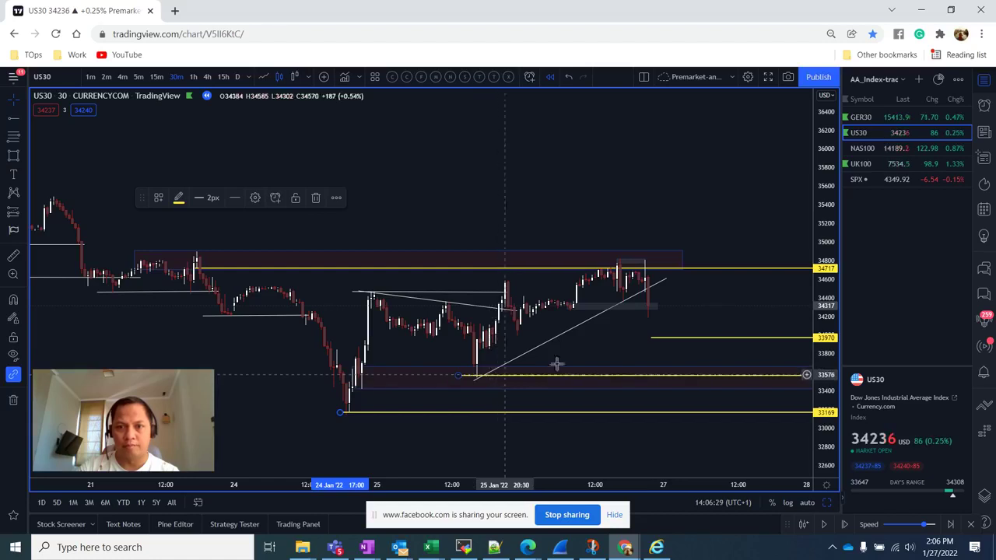
left_click(378, 143)
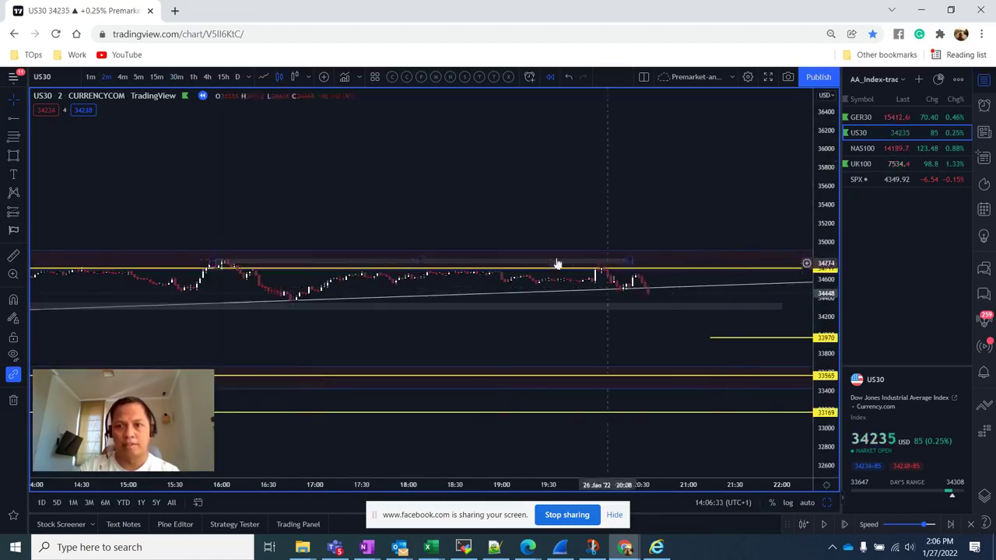
Place a short position with its entry at about 34590 on the 20:20 candle, undoing the accidental resize of the upper zone
left_click(25, 212)
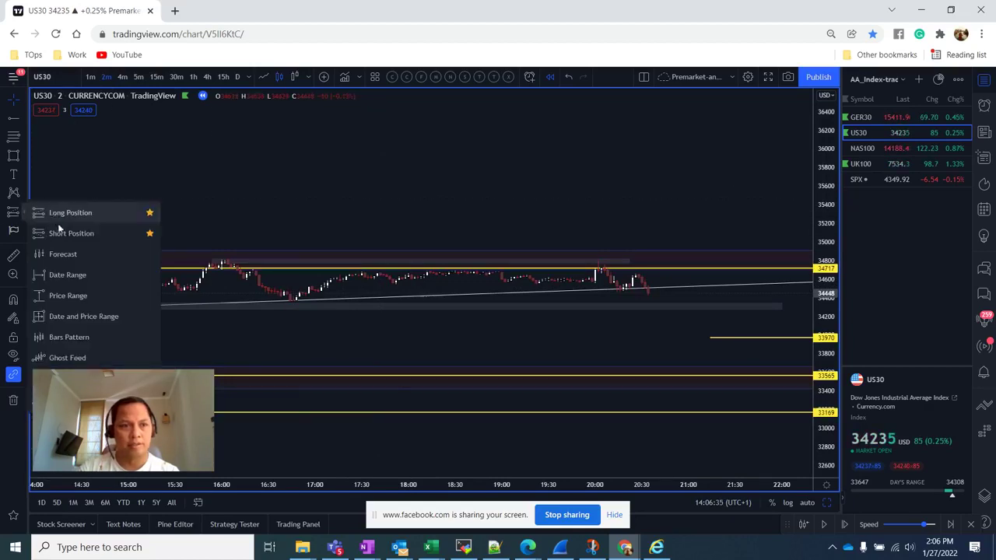
left_click(57, 223)
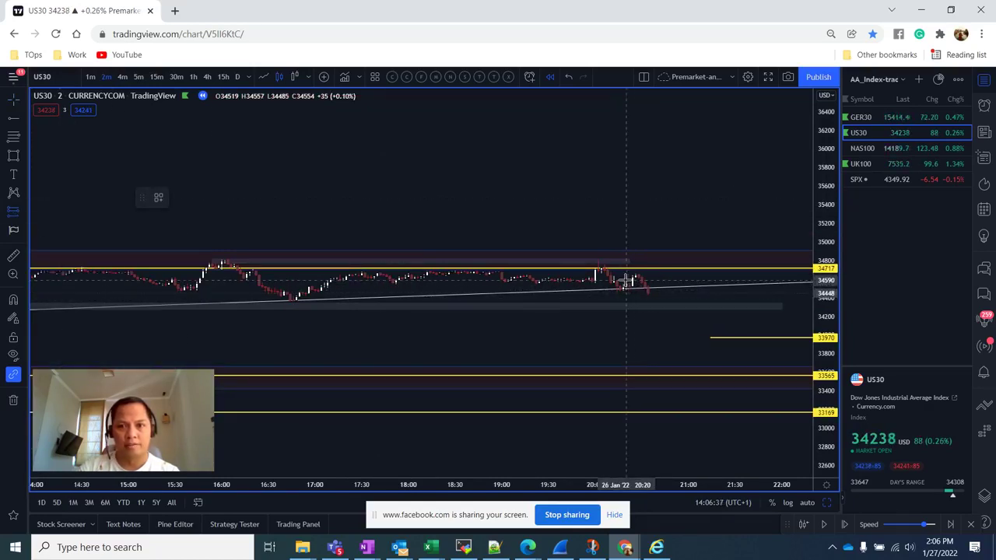
left_click(626, 281)
left_click_drag(627, 260, 626, 247)
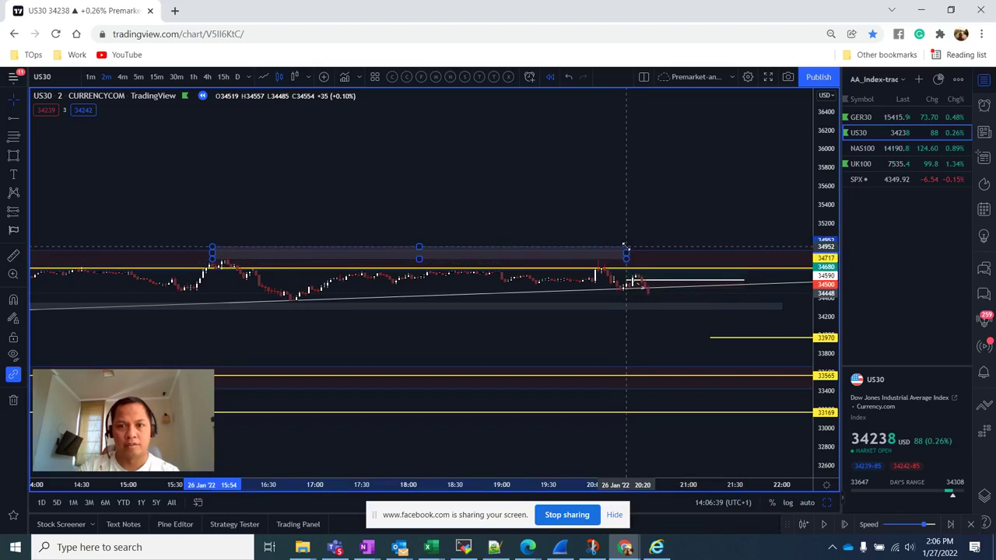
key("ctrl+z")
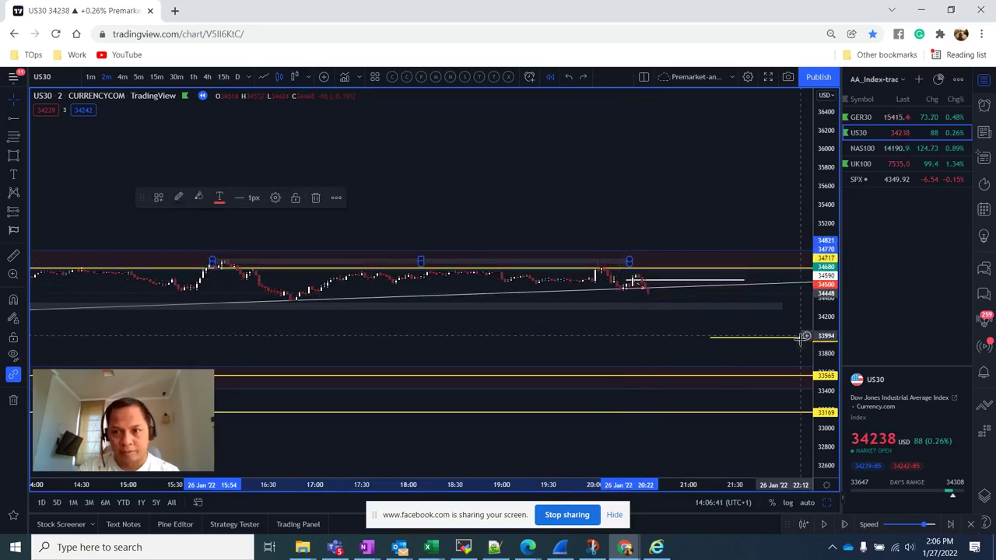
Set the short position's stop to about 34850 and move its entry to about 34630 near 20:10
left_click_drag(802, 339, 775, 202)
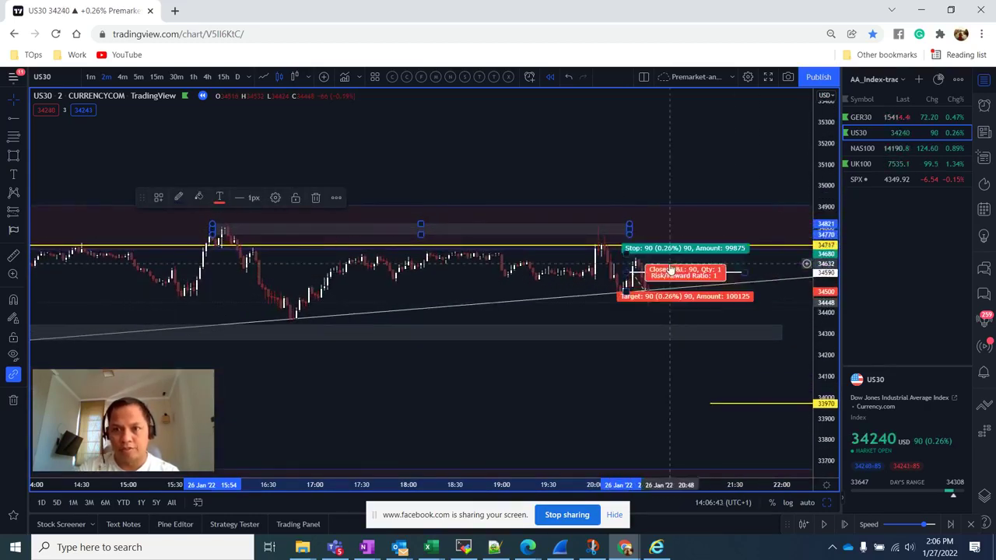
mouse_move(626, 249)
left_mouse_down()
mouse_move(626, 211)
mouse_move(622, 219)
left_mouse_up()
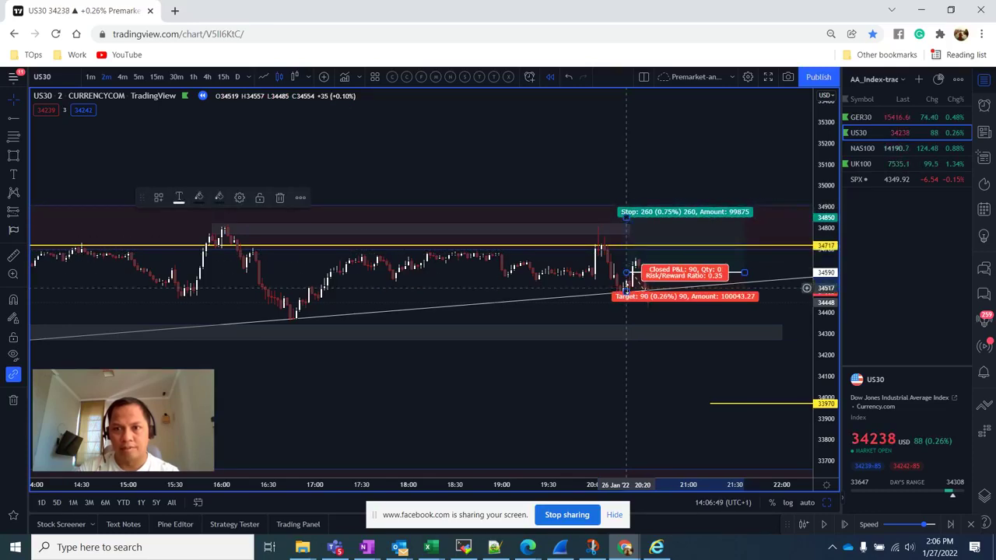
left_click_drag(627, 273, 606, 263)
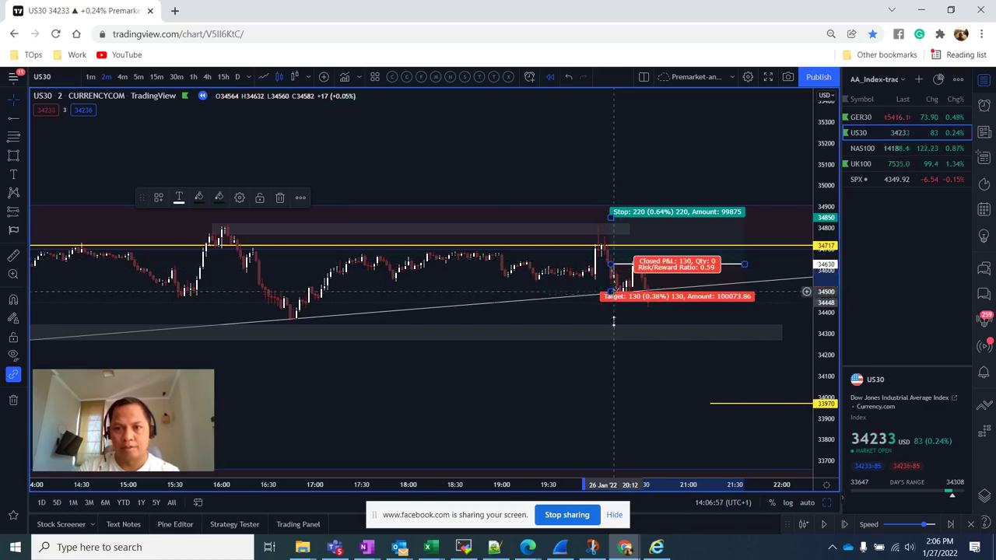
Lower the short position's target towards the 33565 and 33169 rays, to about 33189 at the lowest, and delete the position
left_click_drag(614, 319, 614, 460)
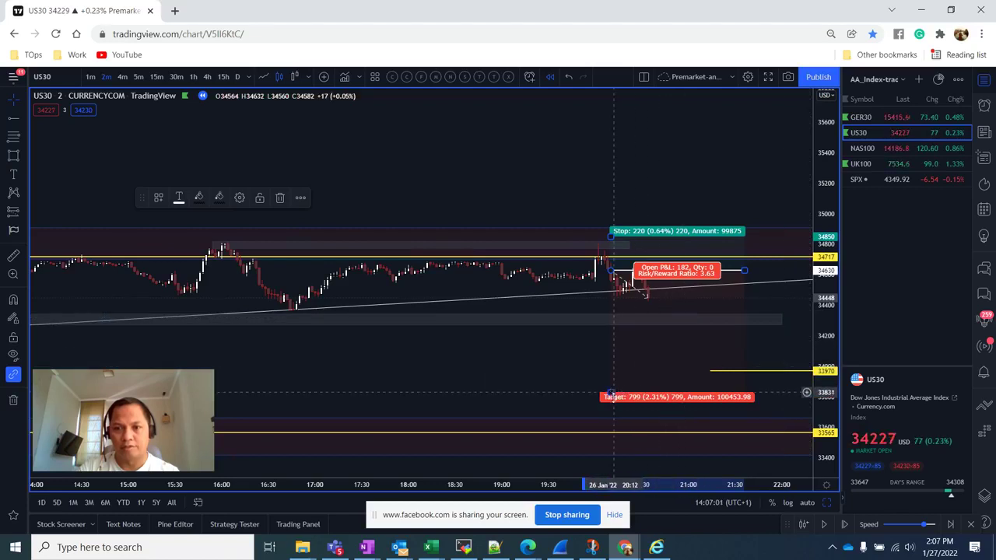
left_click_drag(611, 393, 619, 427)
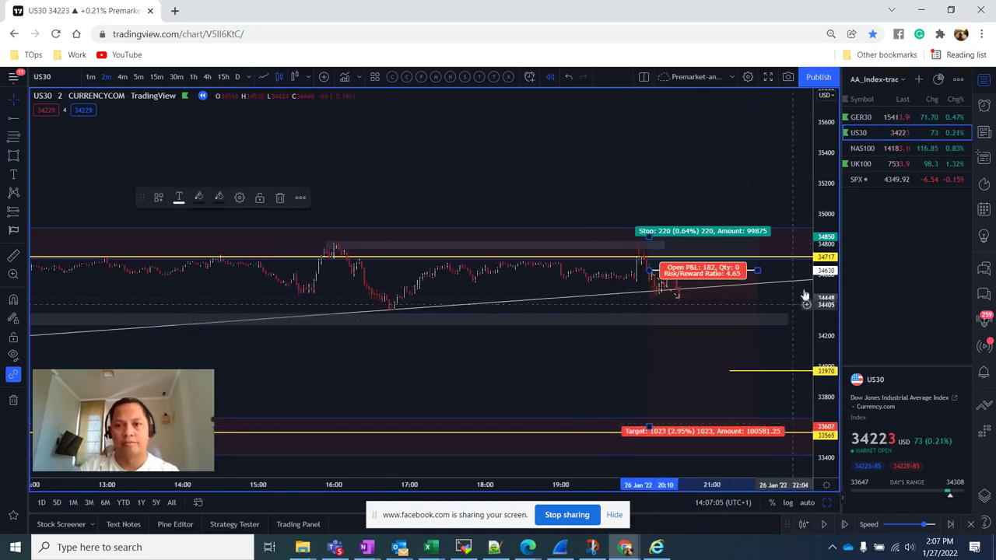
scroll(674, 366, "down", 2)
left_click_drag(650, 385, 650, 424)
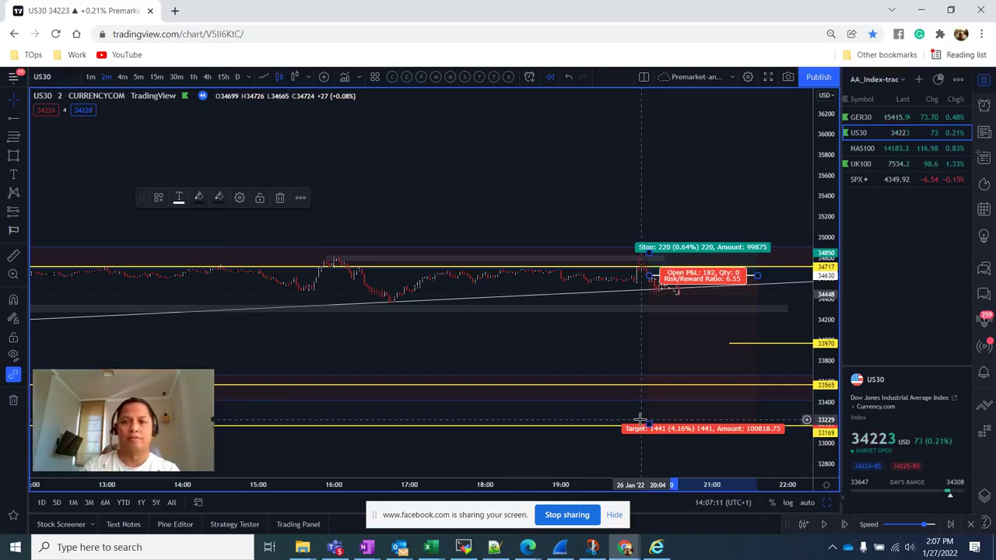
key("Delete")
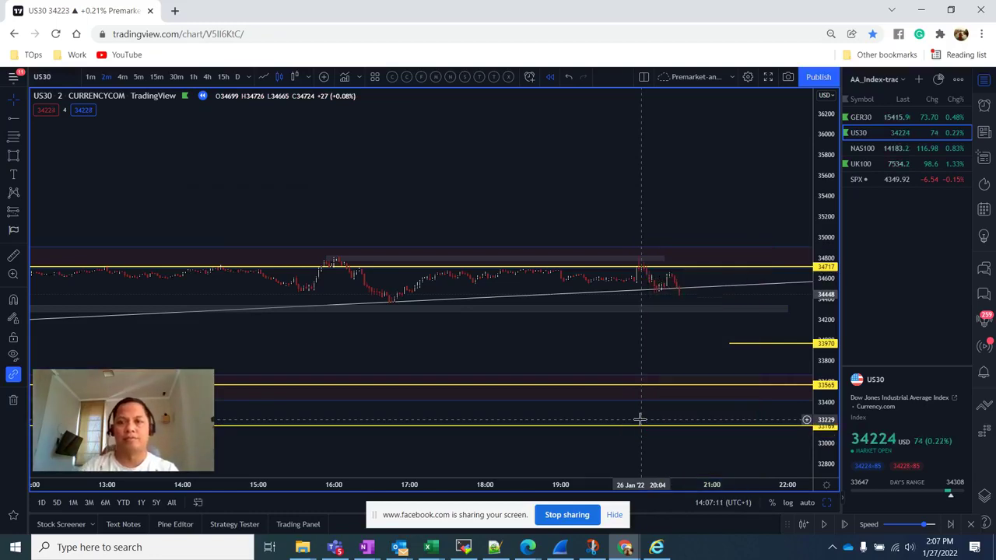
Reset the chart view and rescale the prices to examine the latest candles between the two grey zones
right_click(649, 178)
left_click(668, 188)
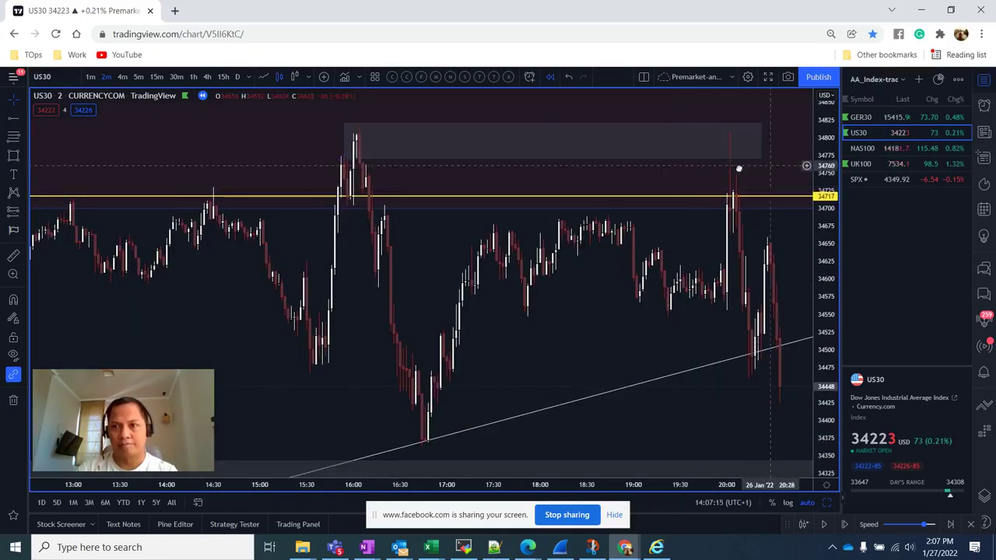
left_click_drag(739, 168, 618, 171)
scroll(810, 335, "down", 3)
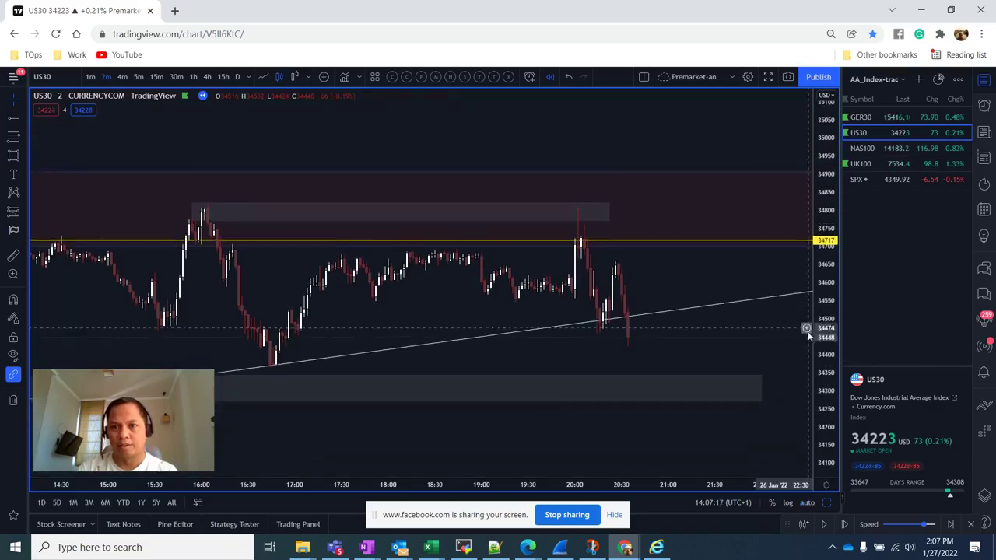
Examine the 2-minute decline to the 33970 ray against the earlier swings and the zone around the 33565 ray
left_click_drag(809, 335, 636, 138)
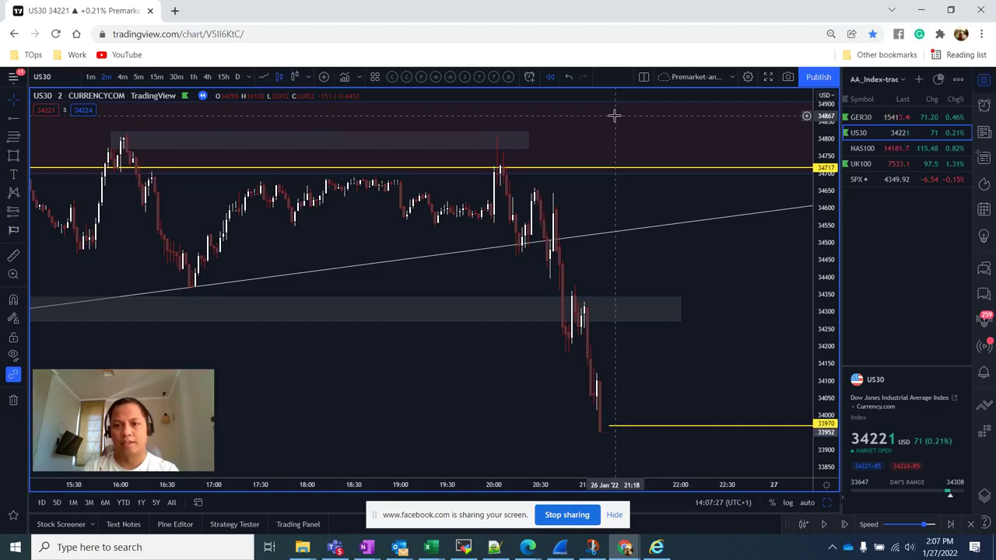
scroll(628, 229, "down", 6)
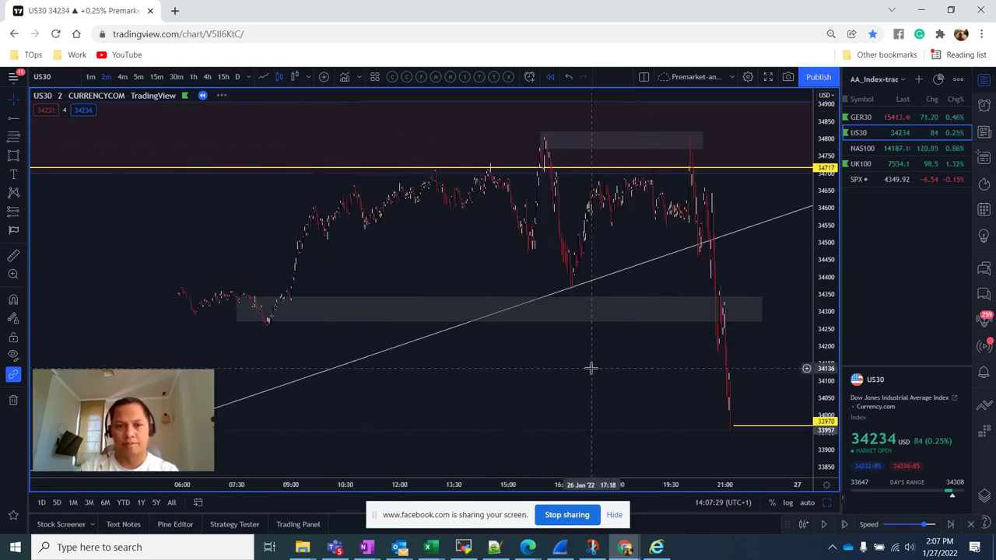
left_click_drag(591, 366, 585, 243)
scroll(584, 243, "down", 5)
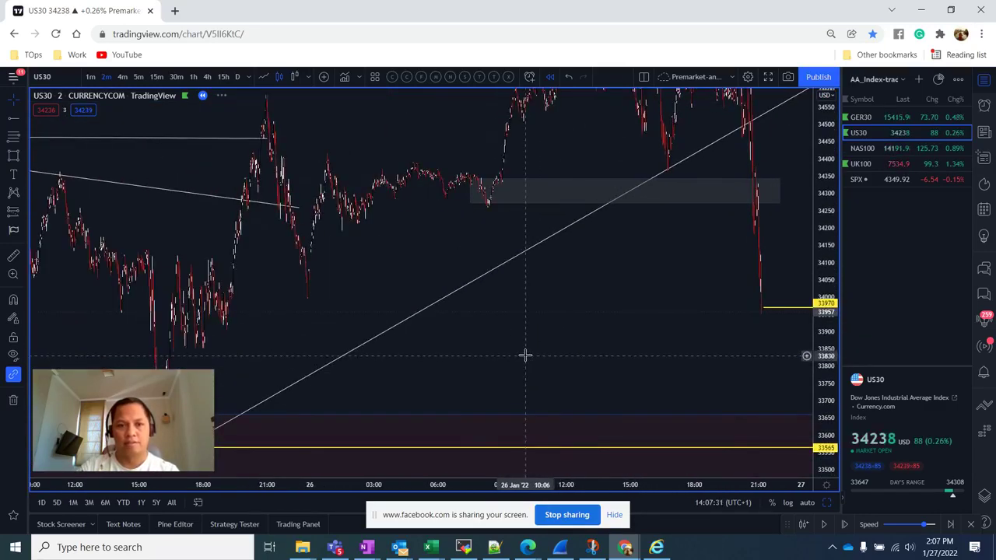
left_click_drag(527, 360, 584, 361)
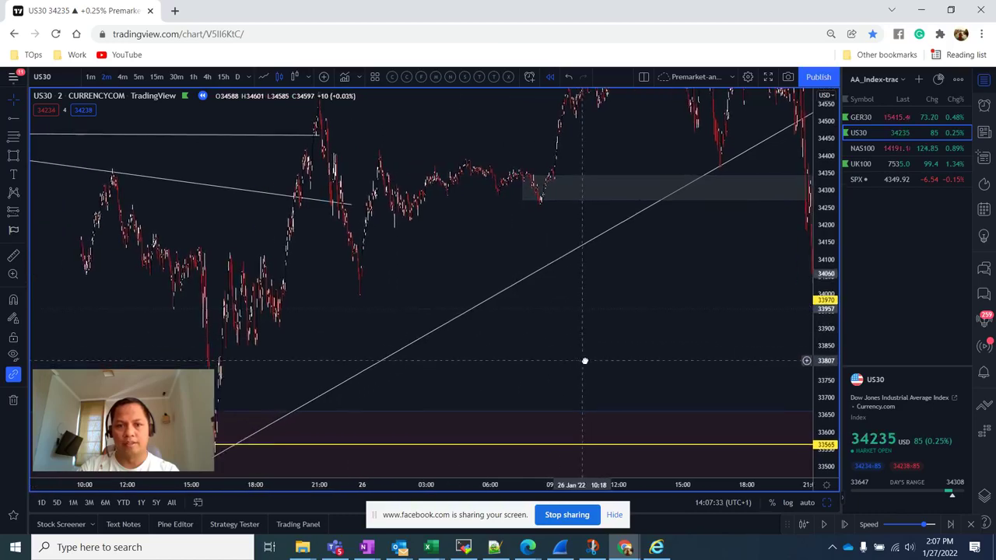
scroll(436, 416, "down", 2)
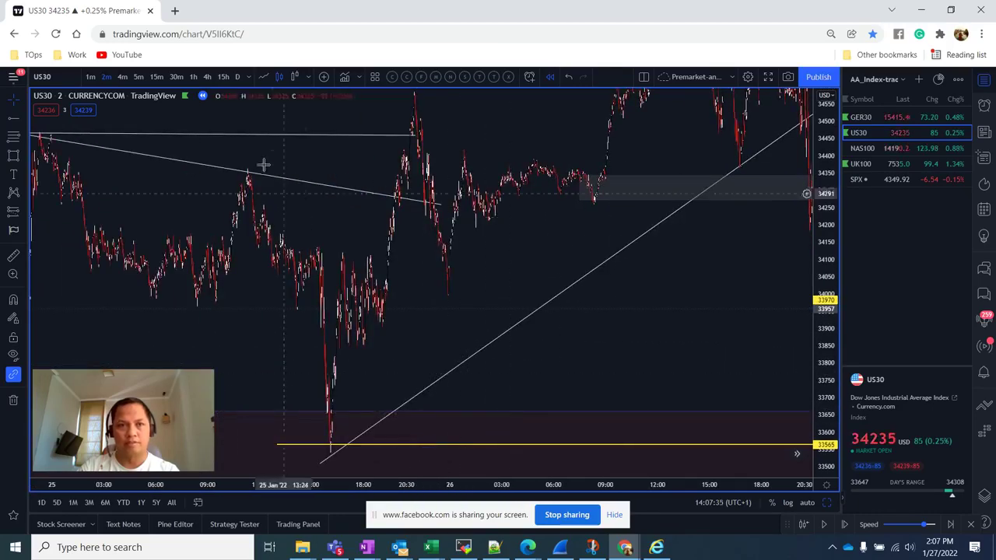
Switch to the 30-minute timeframe and reset the chart to examine price between the 34717 and 33169 rays
left_click(181, 78)
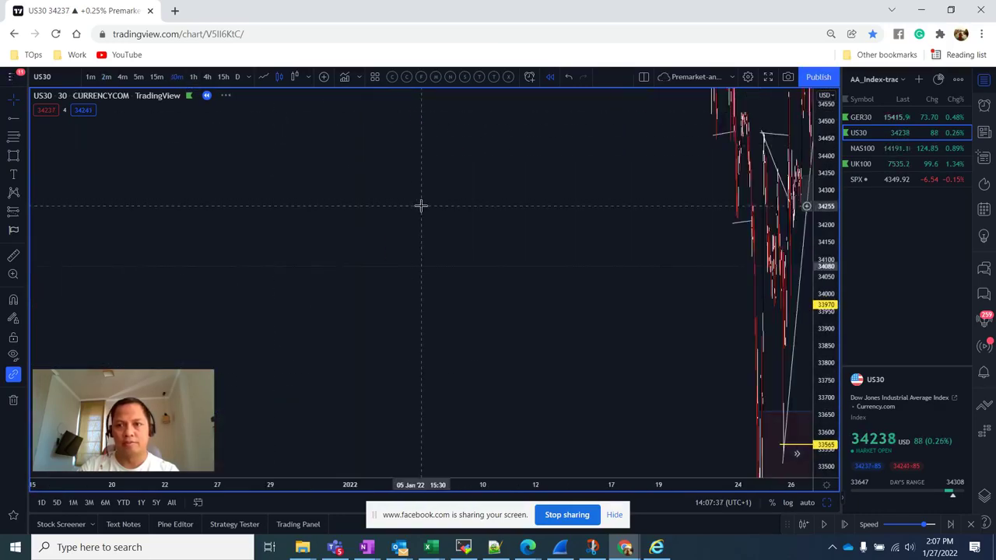
right_click(422, 208)
left_click(436, 215)
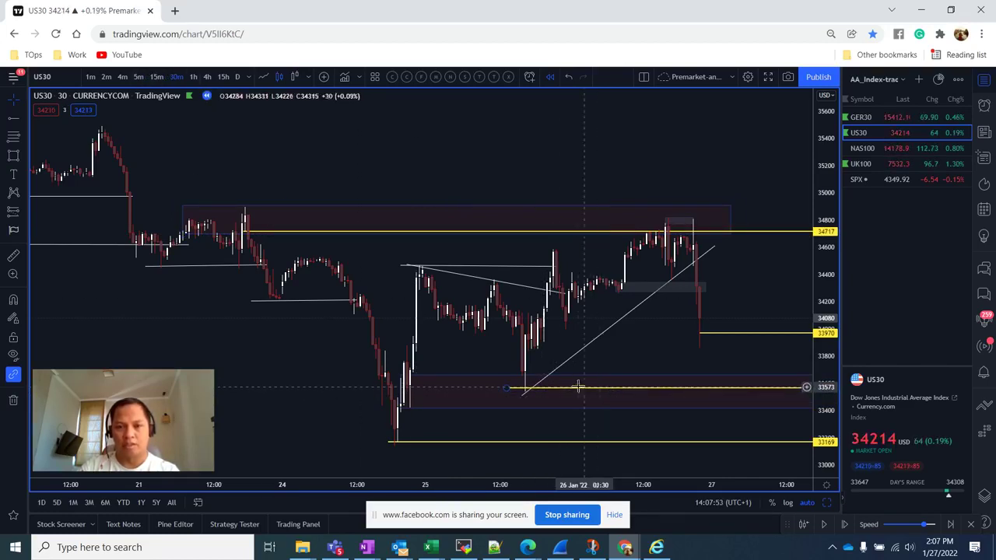
left_click_drag(578, 387, 527, 391)
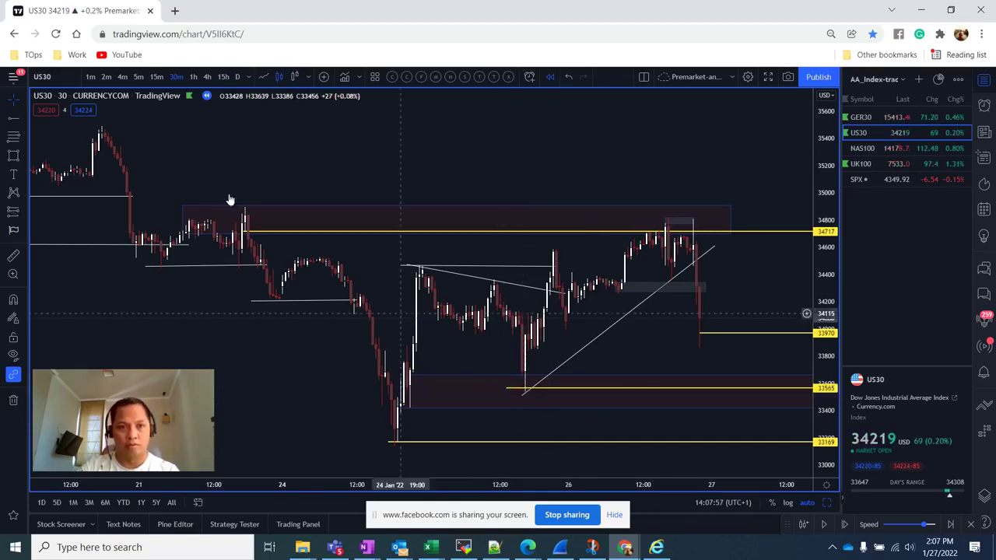
Return to the 2-minute timeframe and draw a rectangle zone from 25 Jan 18:42 to 26 Jan 21:36, between about 33985 and 33910
left_click(106, 77)
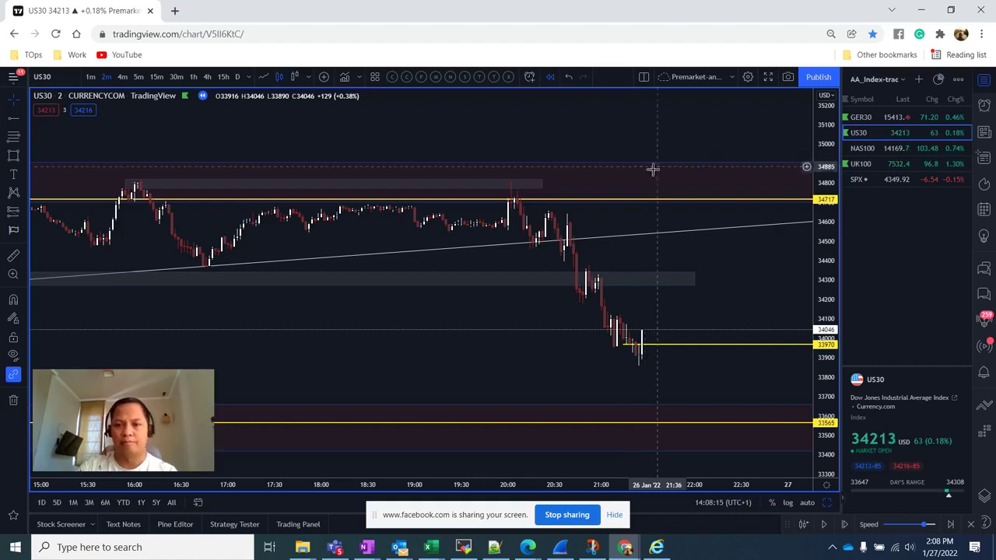
scroll(645, 349, "up", 2)
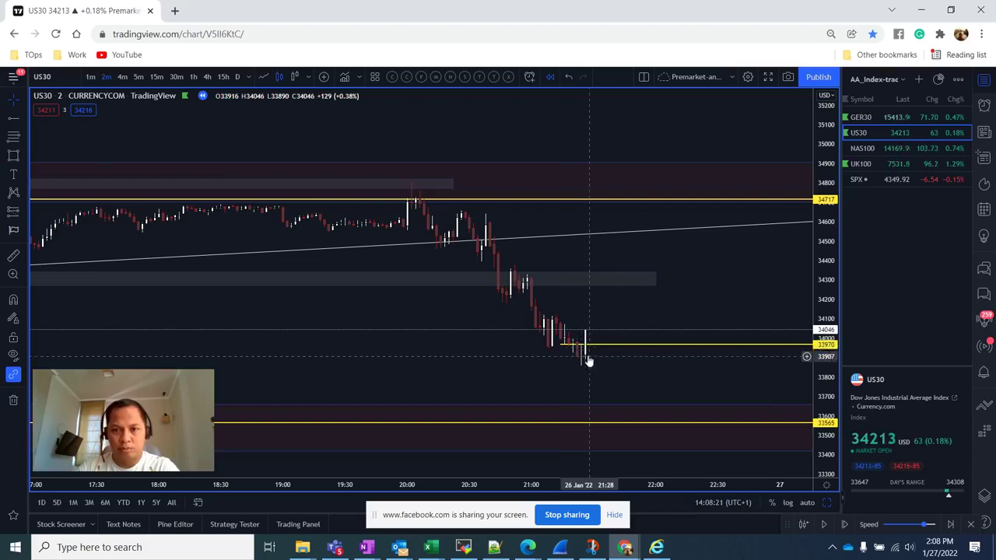
scroll(487, 351, "down", 5)
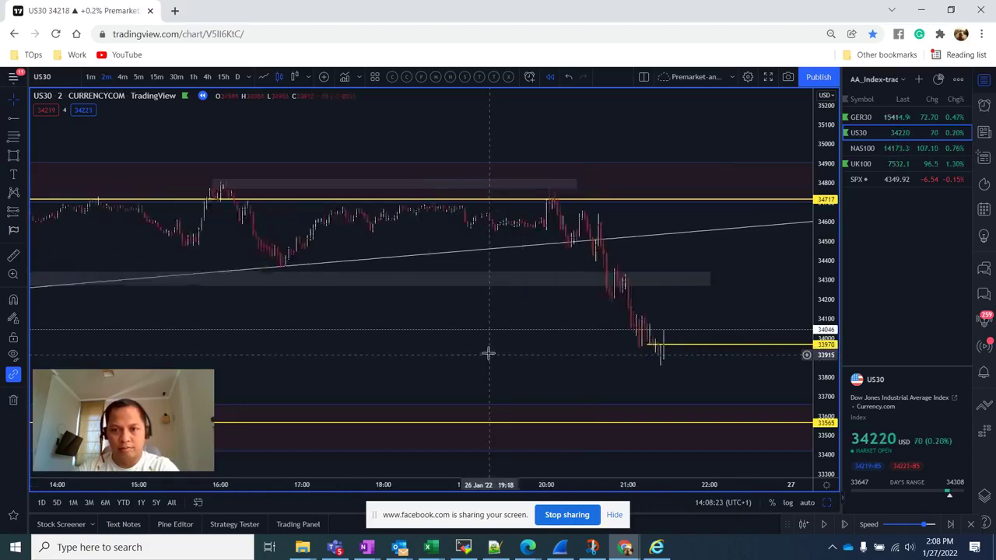
scroll(268, 339, "down", 3)
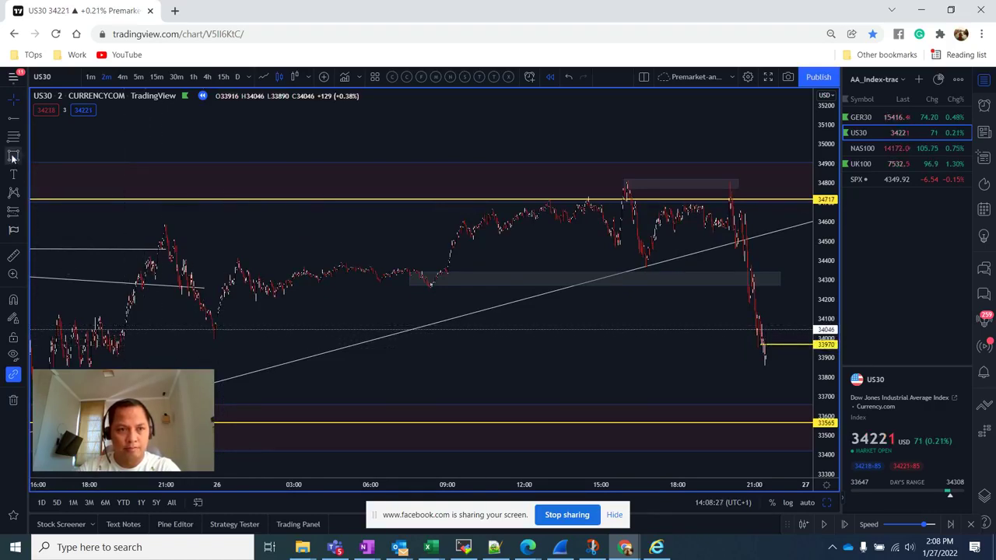
key("alt+shift+r")
mouse_move(107, 343)
left_mouse_down()
mouse_move(503, 372)
mouse_move(768, 356)
left_mouse_up()
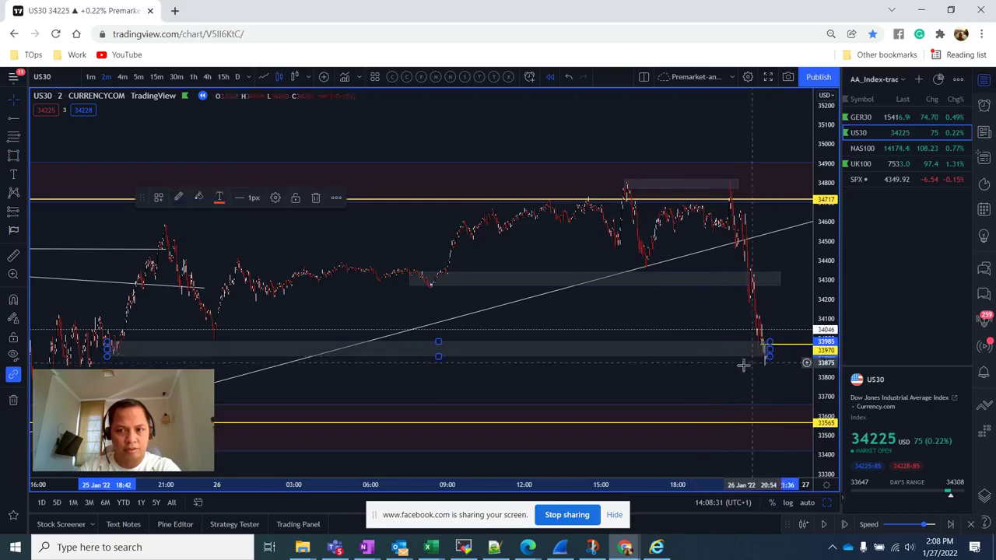
Reset the chart view and examine the latest replay candles around the lowest grey zone and the 33970 ray
scroll(701, 364, "up", 4)
right_click(735, 251)
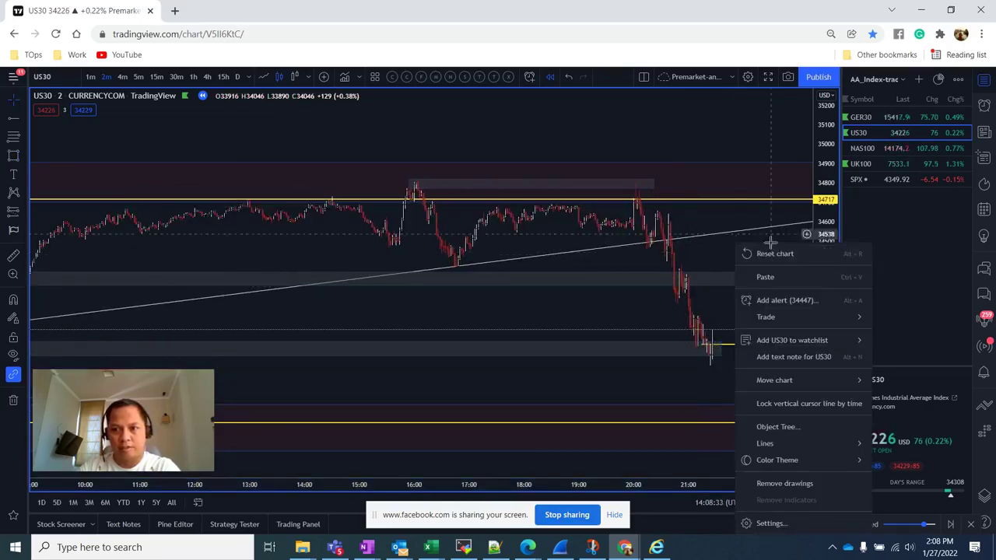
left_click(766, 255)
left_click_drag(786, 226, 639, 278)
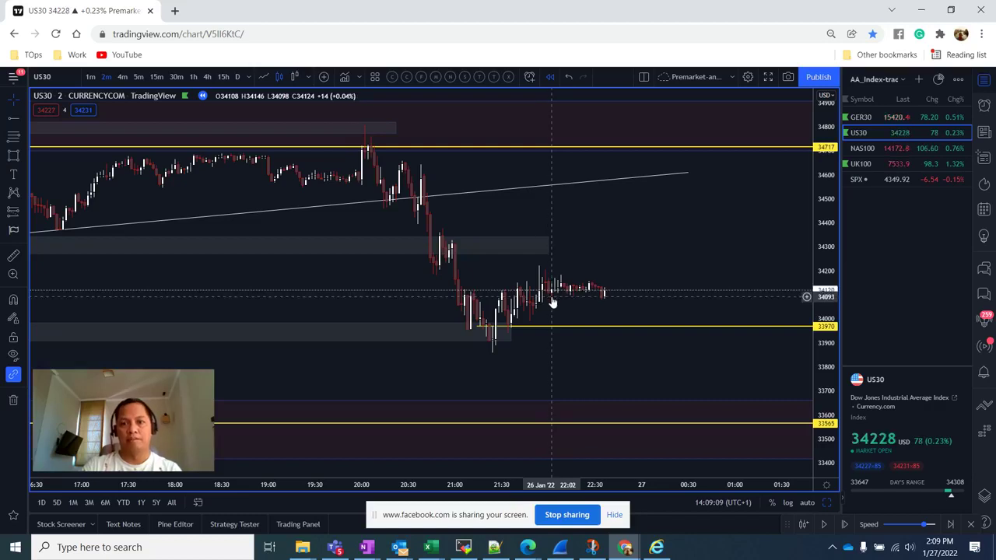
scroll(553, 300, "down", 2)
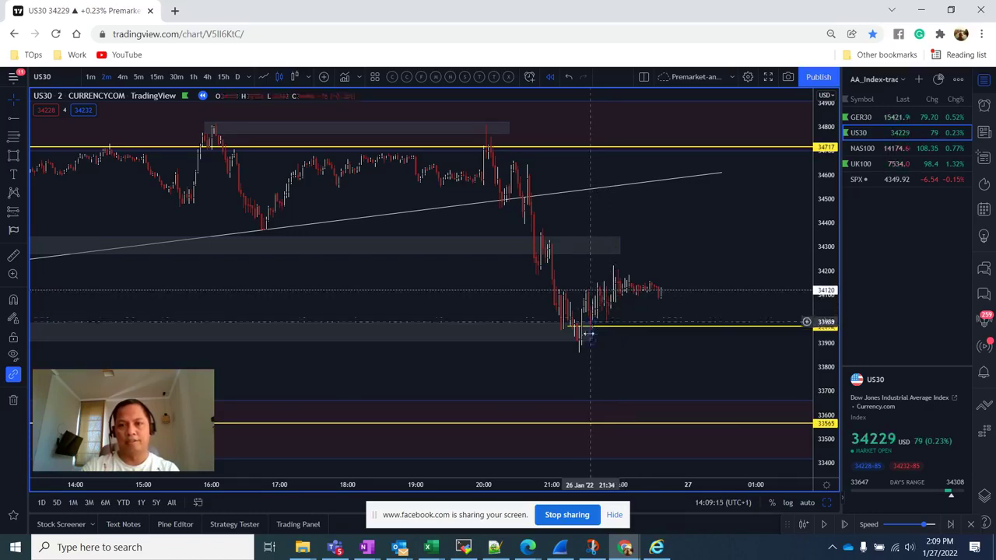
scroll(578, 338, "down", 2)
scroll(577, 334, "up", 2)
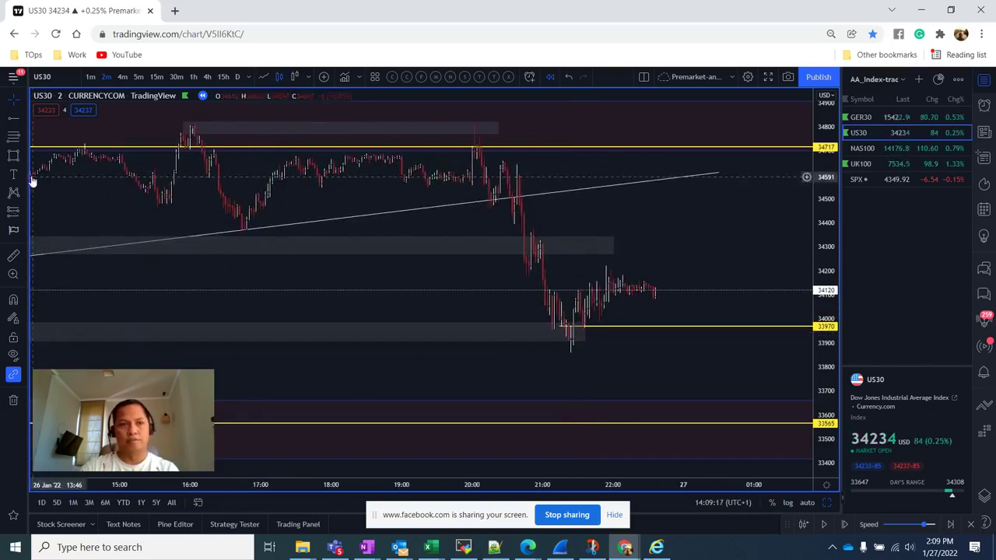
Place a short position at 20:10 with its entry at about 34663, stop at about 34854 and target at about 33931
left_click(23, 217)
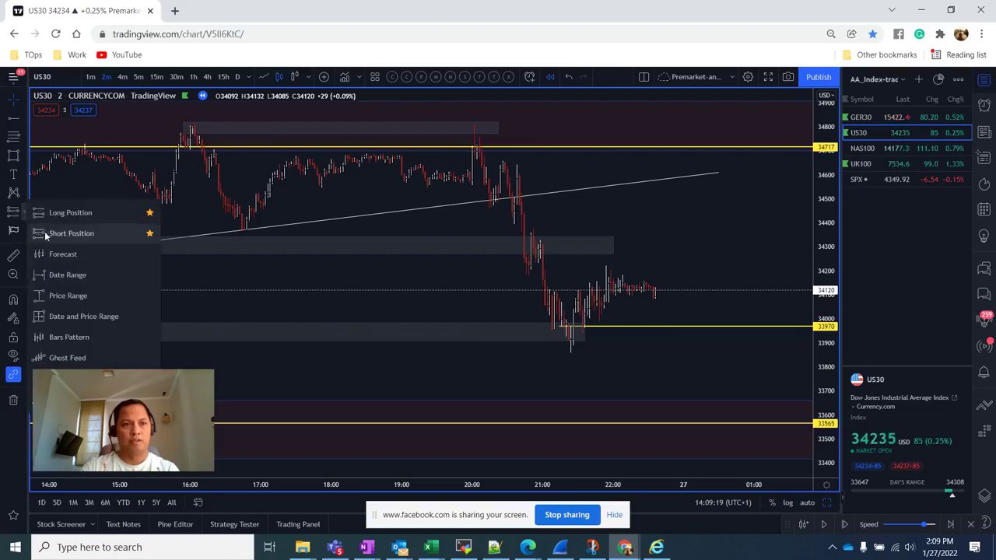
left_click(66, 212)
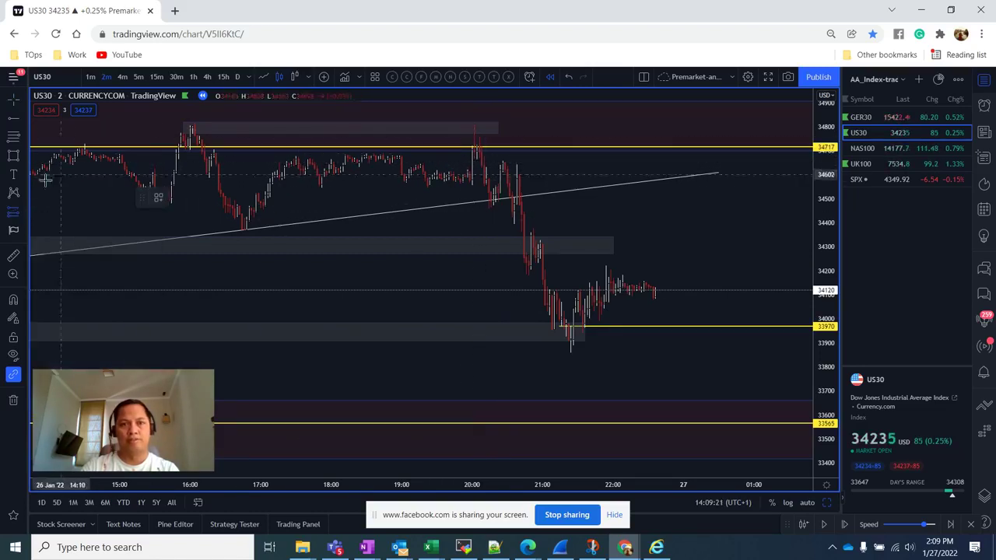
left_click(23, 217)
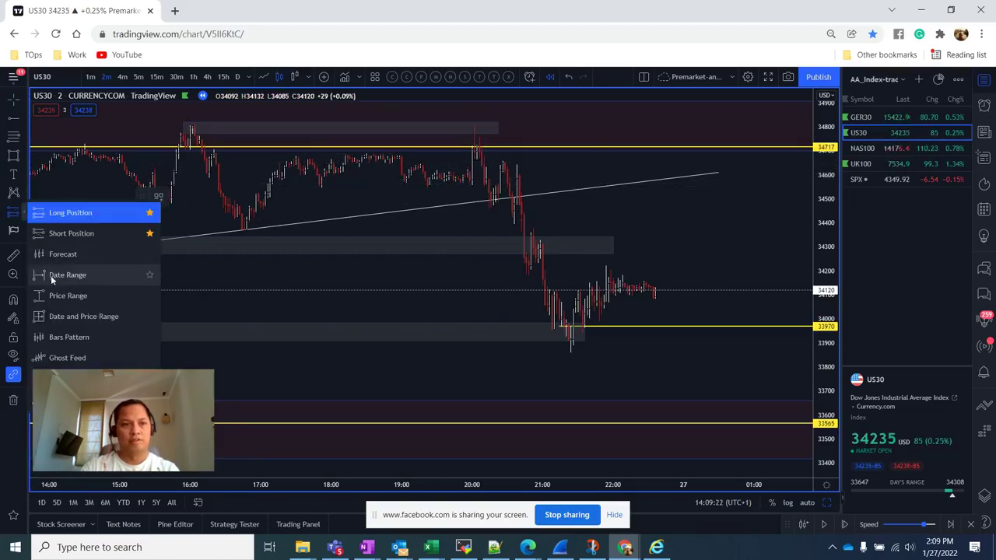
left_click(63, 232)
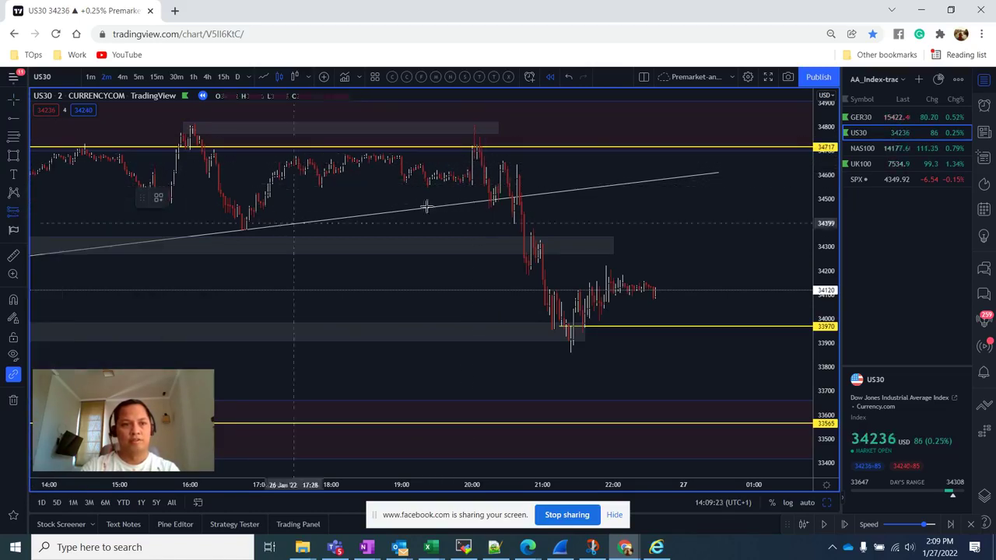
left_click(484, 160)
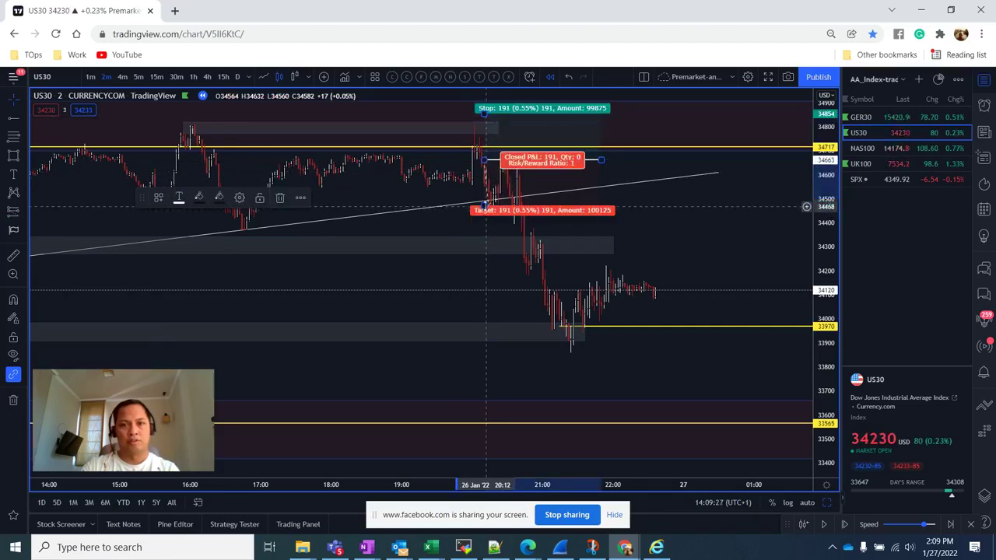
left_click_drag(485, 206, 502, 334)
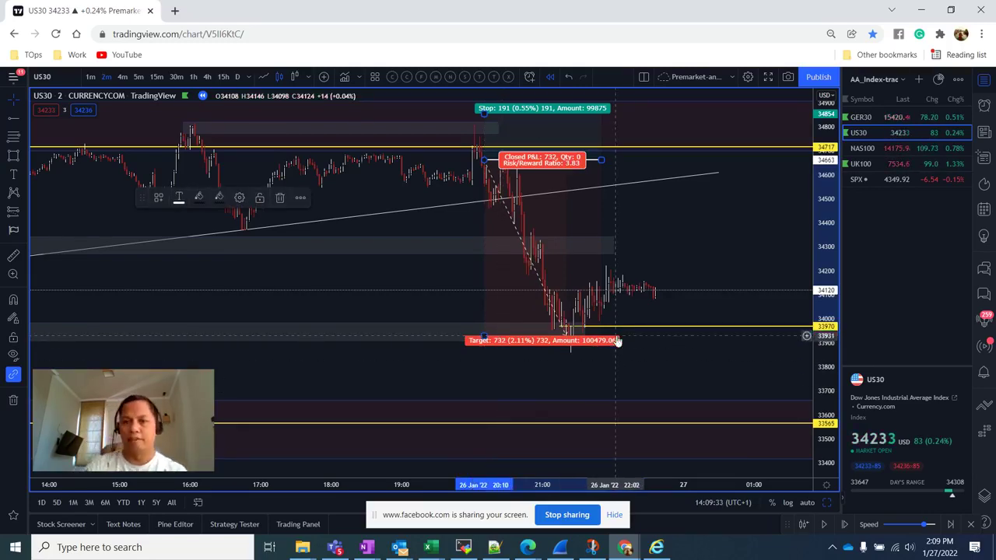
Examine the short position's entry, stop and target against the candles, the rising trendline and the grey zones
left_click_drag(614, 340, 502, 261)
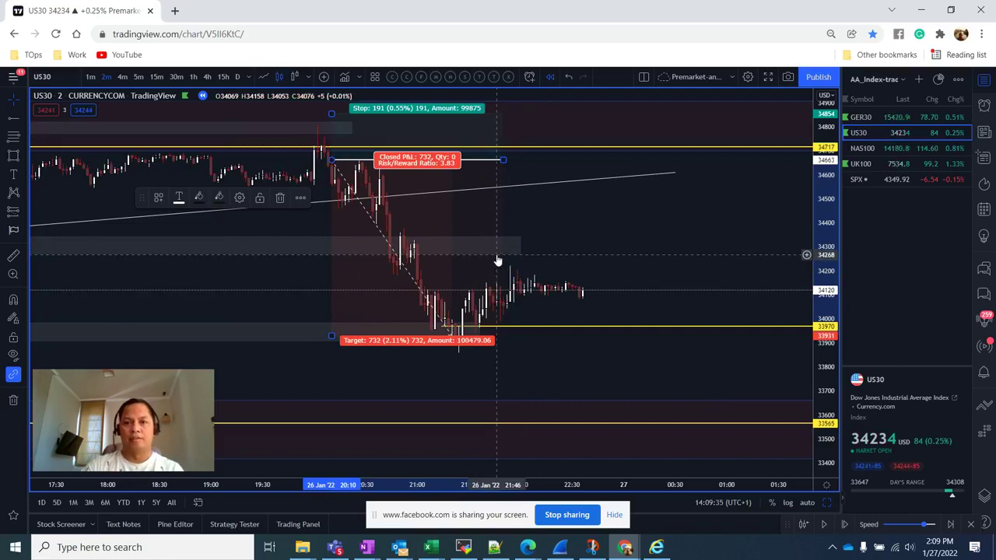
left_click(571, 233)
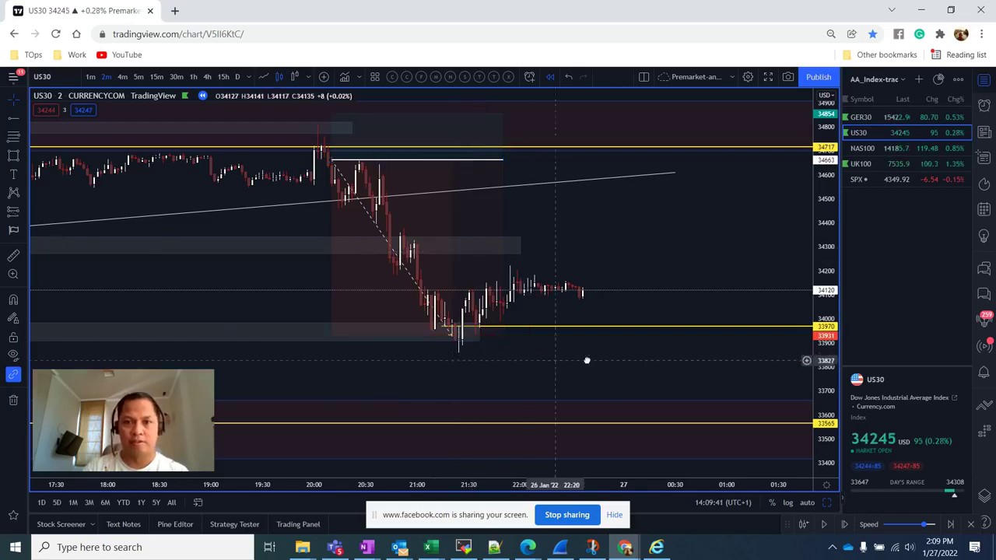
scroll(587, 360, "left", 3)
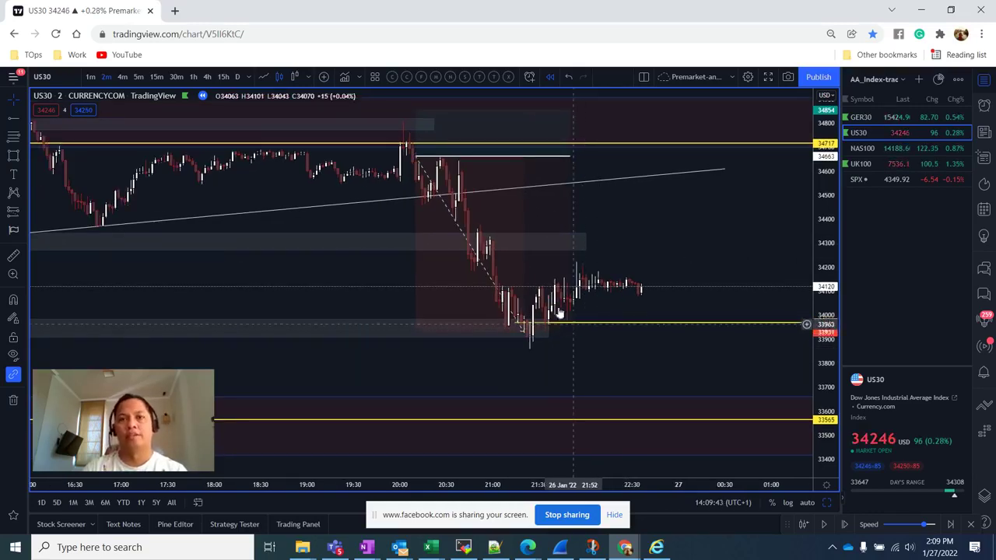
scroll(506, 284, "left", 3)
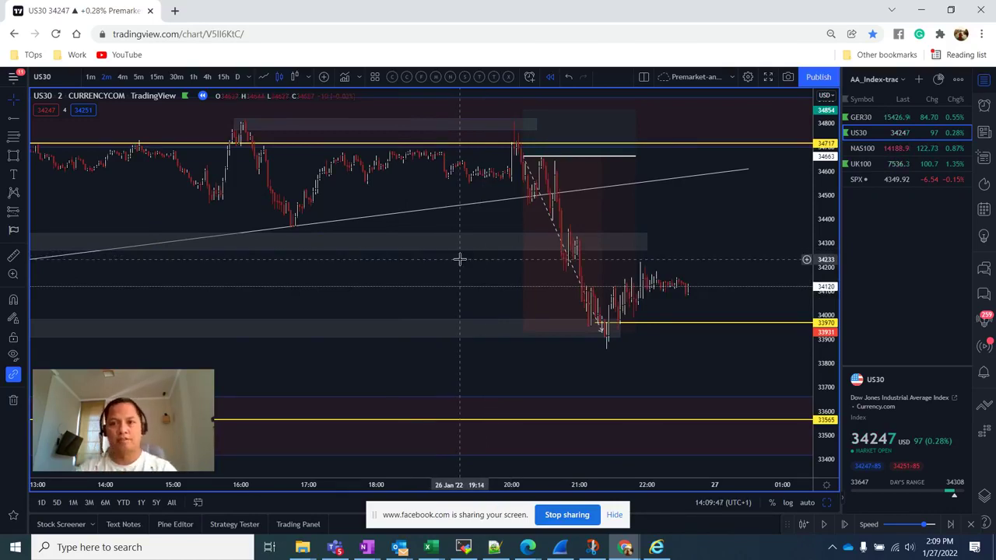
scroll(567, 260, "up", 3)
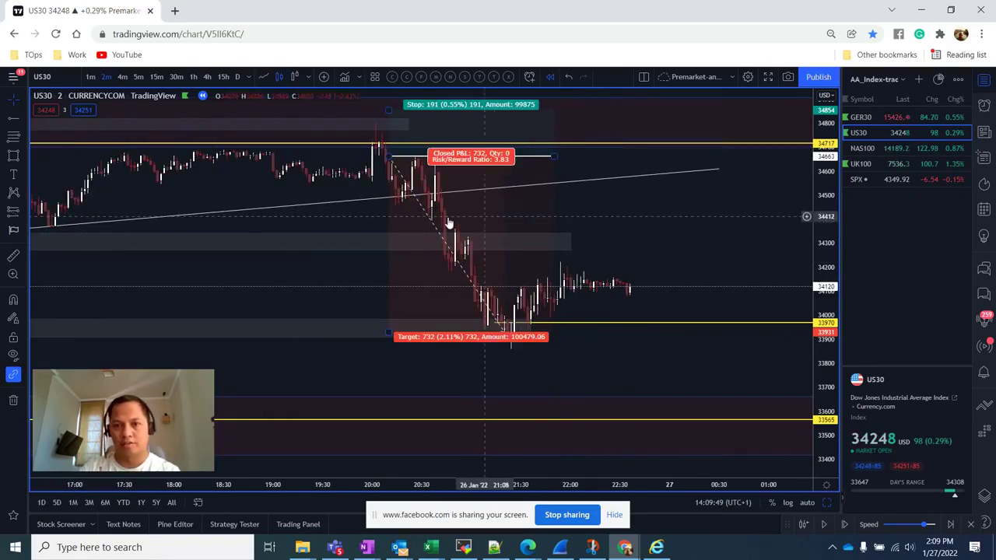
scroll(447, 225, "down", 4)
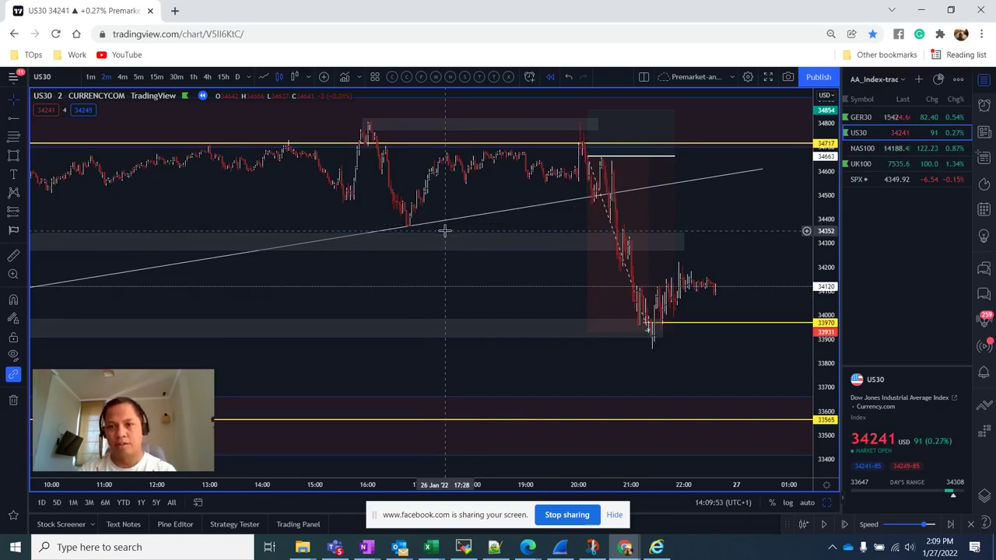
scroll(440, 237, "down", 2)
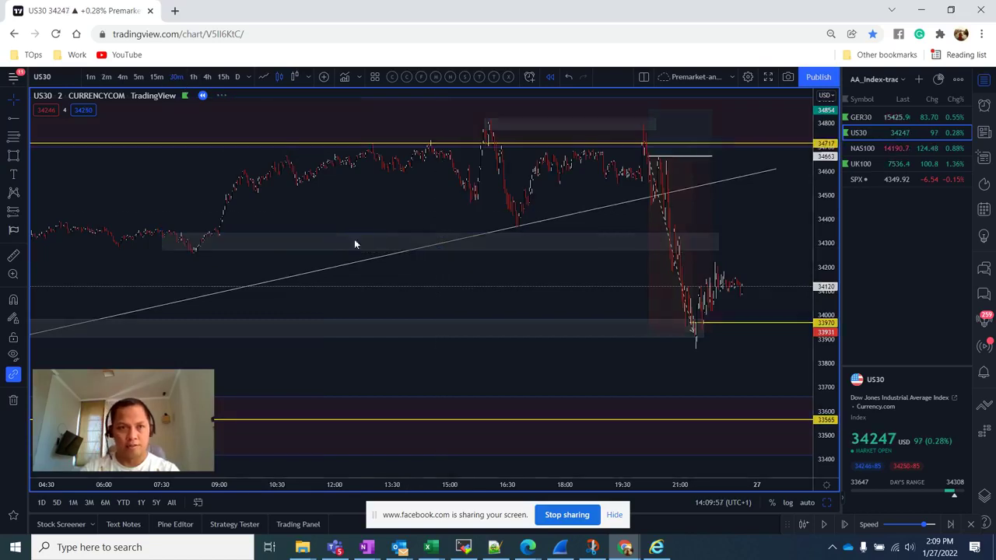
Switch to the 30-minute timeframe and reset the chart to review the short trade within the wider price move
right_click(388, 226)
left_click(390, 220)
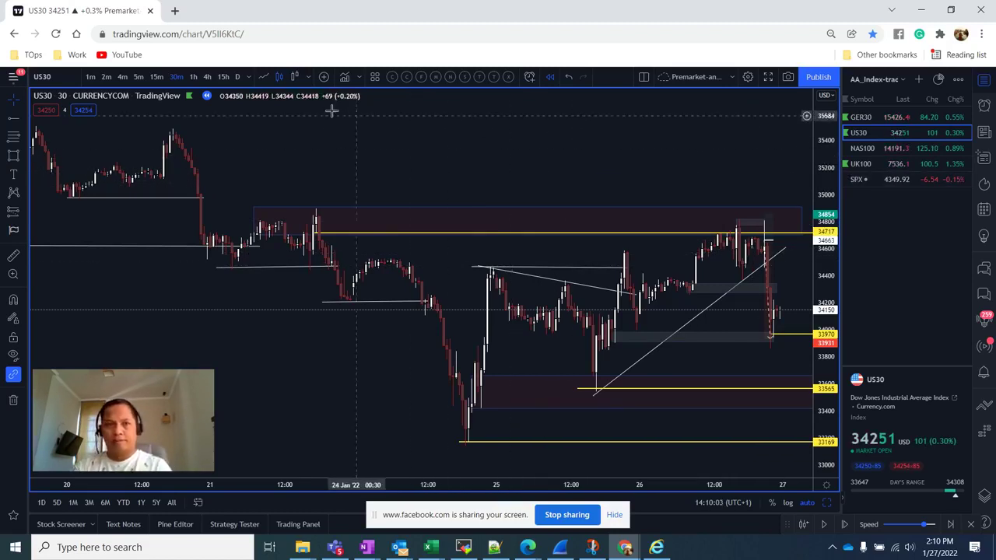
right_click(341, 137)
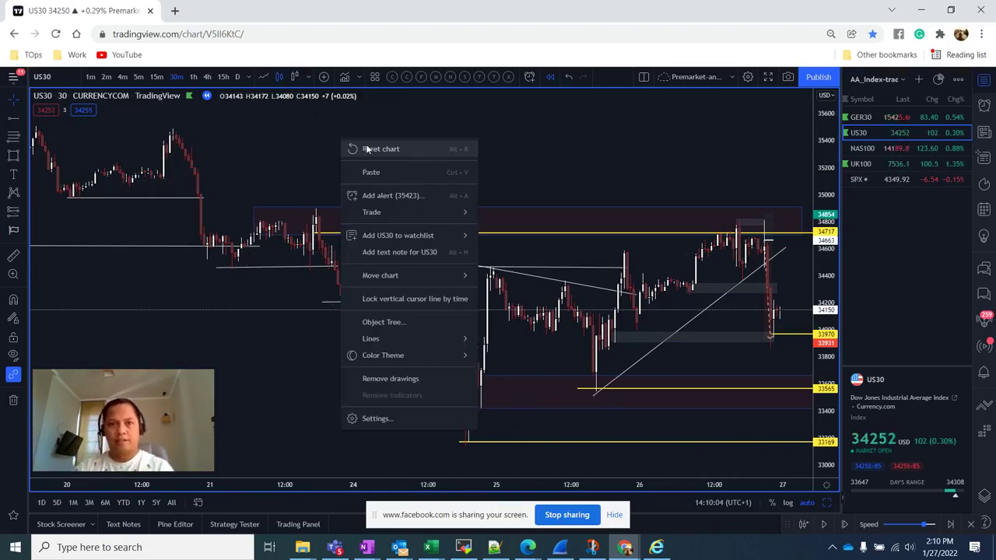
Switch the watchlist to AA_TradeOps_weekly_pick_prio1 and open the EURJPY chart
left_click(884, 85)
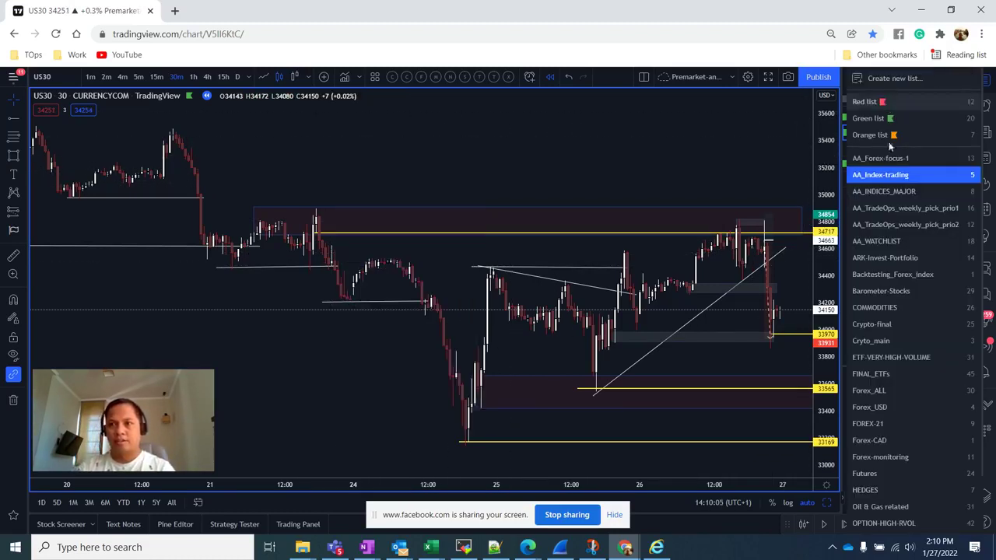
left_click(902, 210)
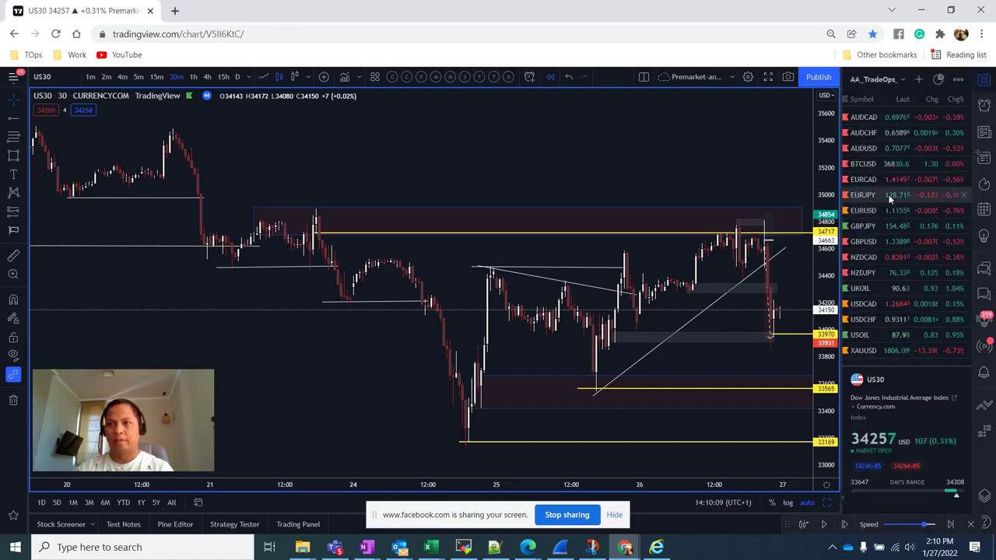
left_click(889, 194)
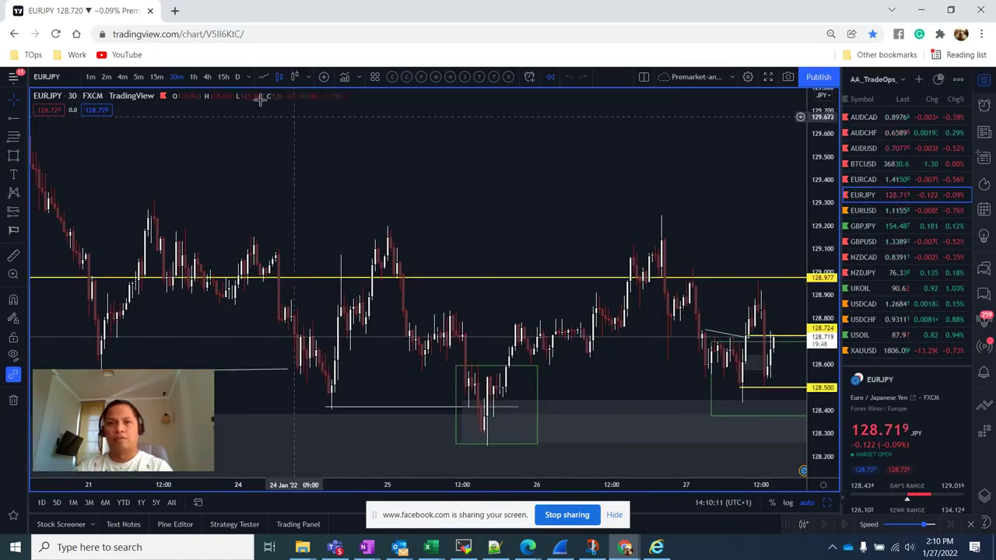
Reset the EURJPY chart, and check the latest XAUUSD price move on the 2-minute timeframe
right_click(459, 190)
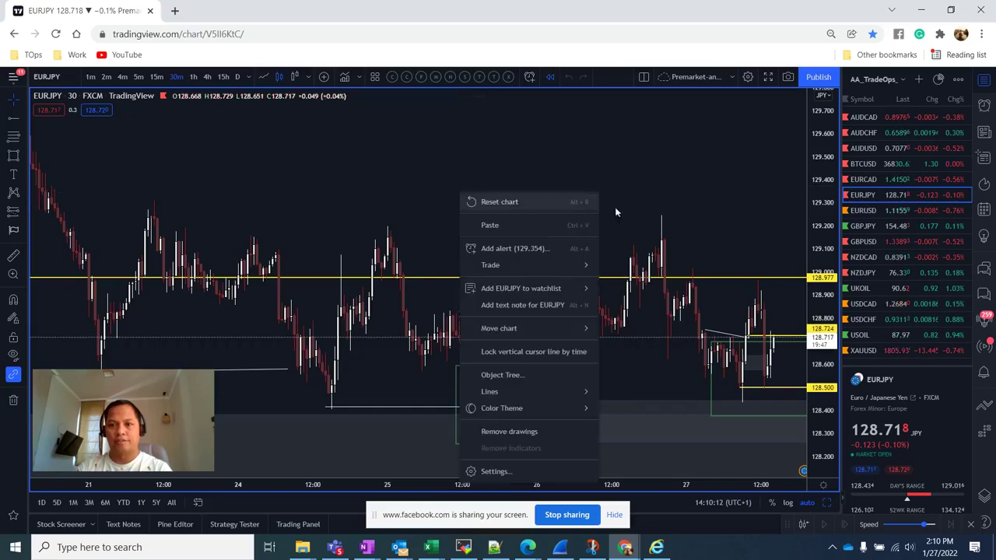
left_click(541, 200)
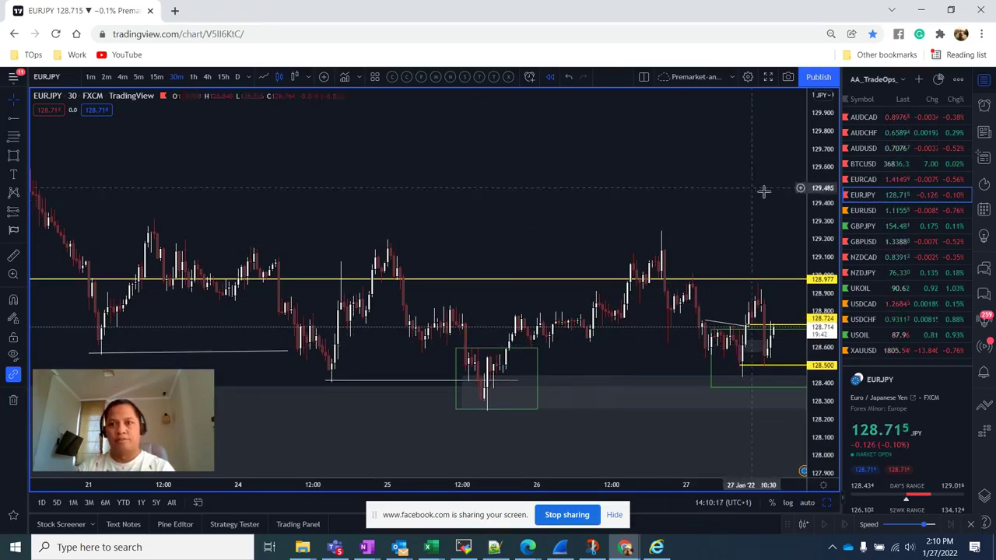
left_click(884, 350)
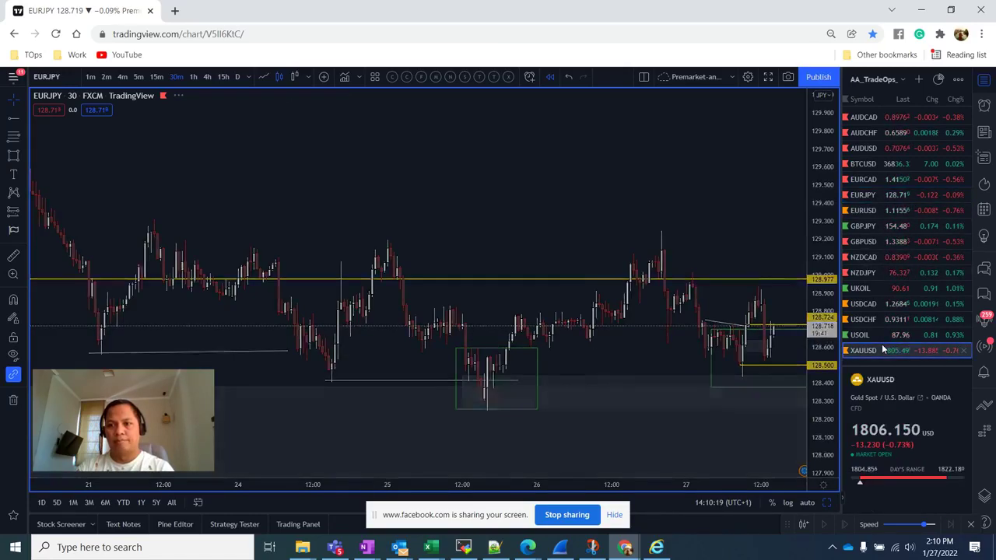
left_click_drag(797, 296, 769, 393)
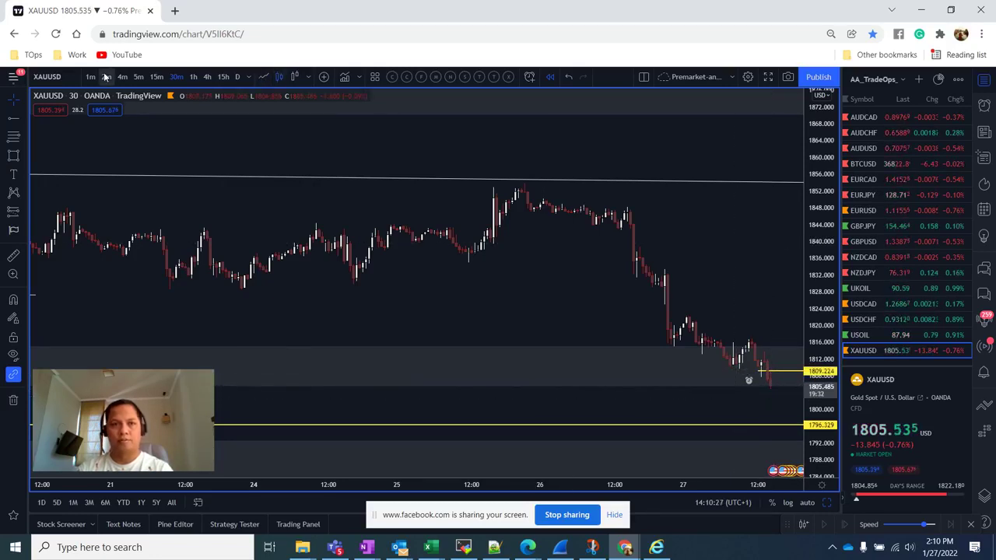
left_click(106, 77)
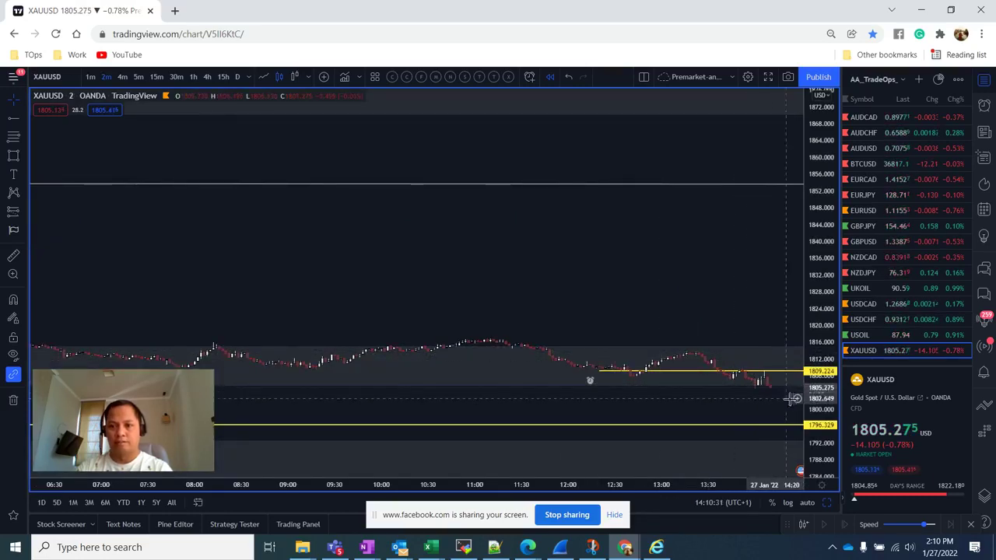
left_click_drag(793, 398, 730, 414)
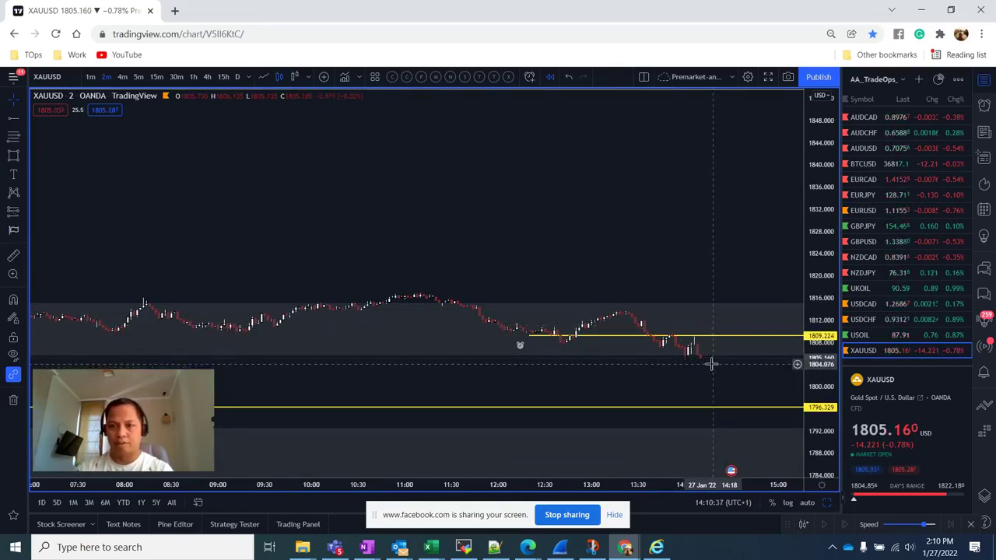
Return to the EURJPY chart on the daily timeframe, reset it and compress the price scale
left_click(867, 196)
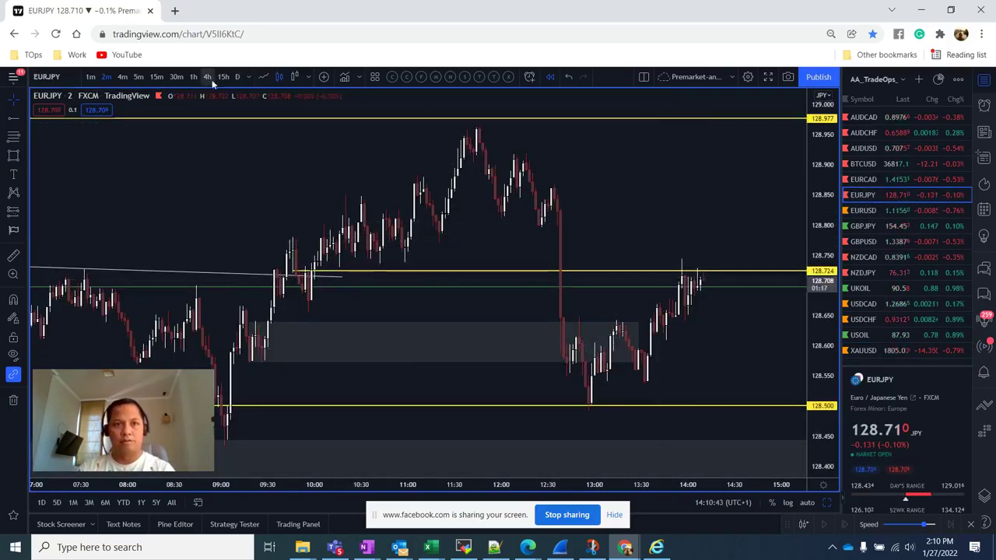
left_click(238, 76)
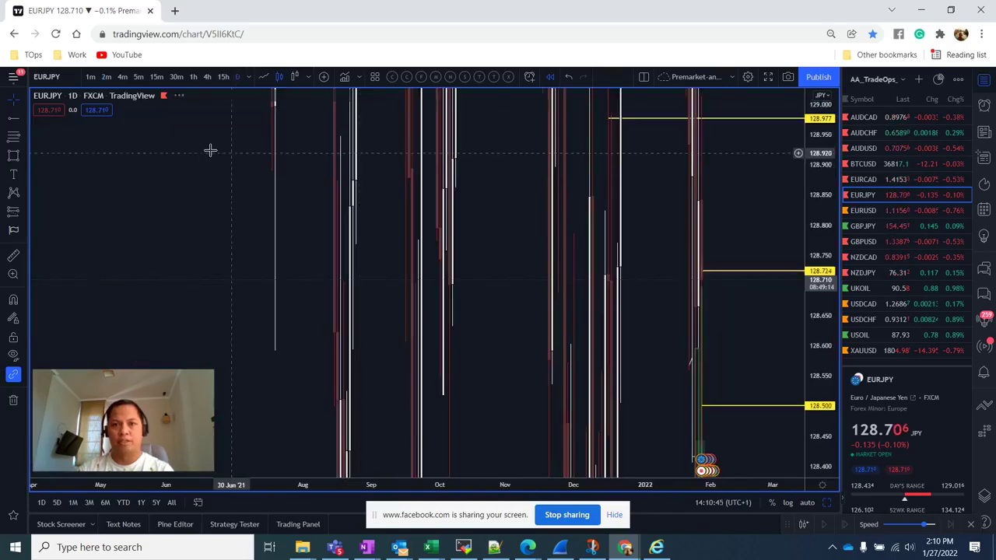
right_click(235, 158)
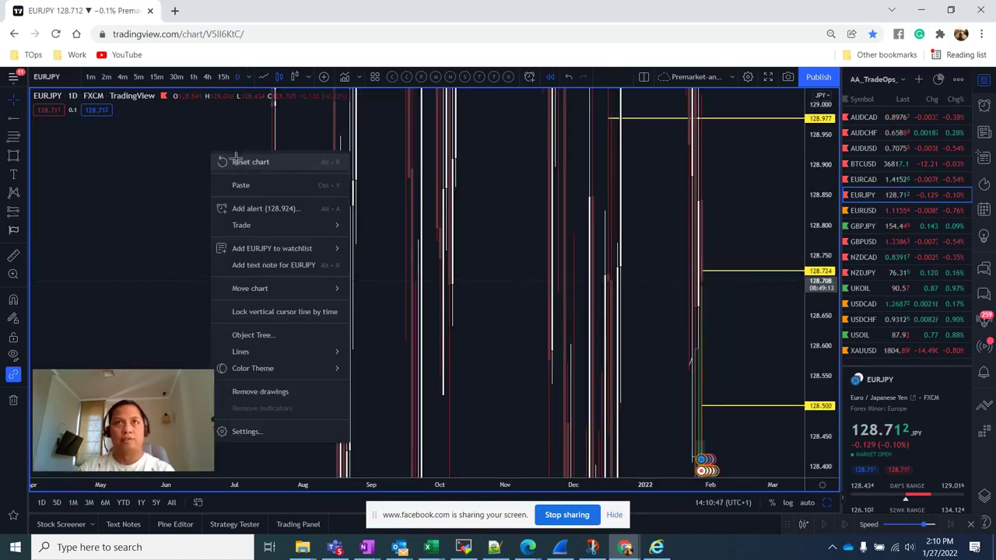
left_click(237, 162)
left_click_drag(813, 144, 805, 262)
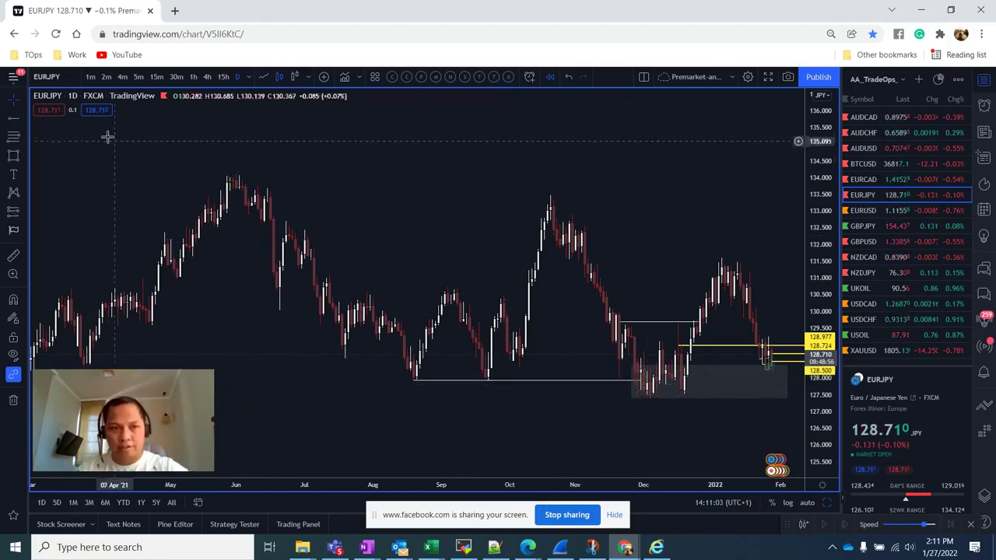
Place a horizontal ray at about 127.720 starting on 23 Aug '21 under the daily lows and colour it blue
left_click(417, 387)
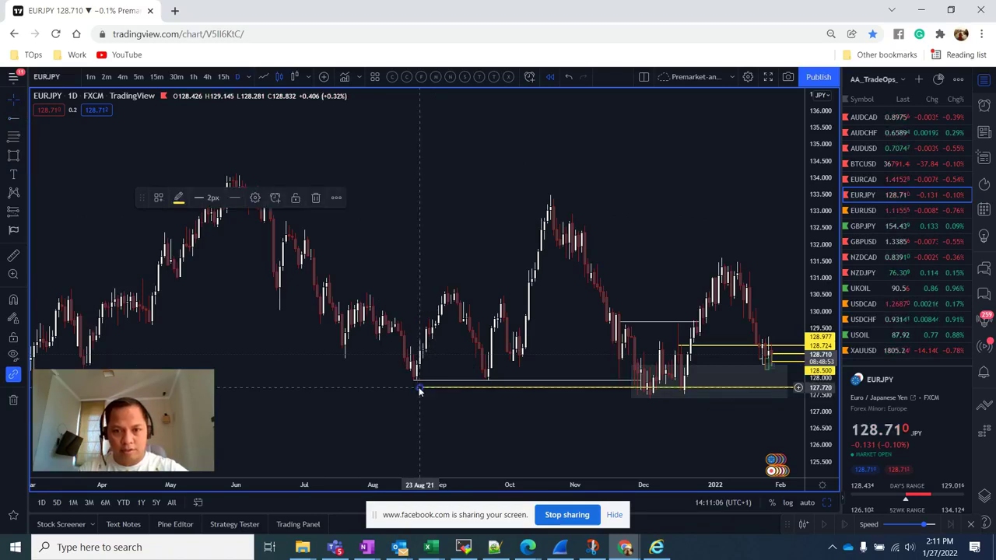
left_click(178, 198)
left_click(250, 234)
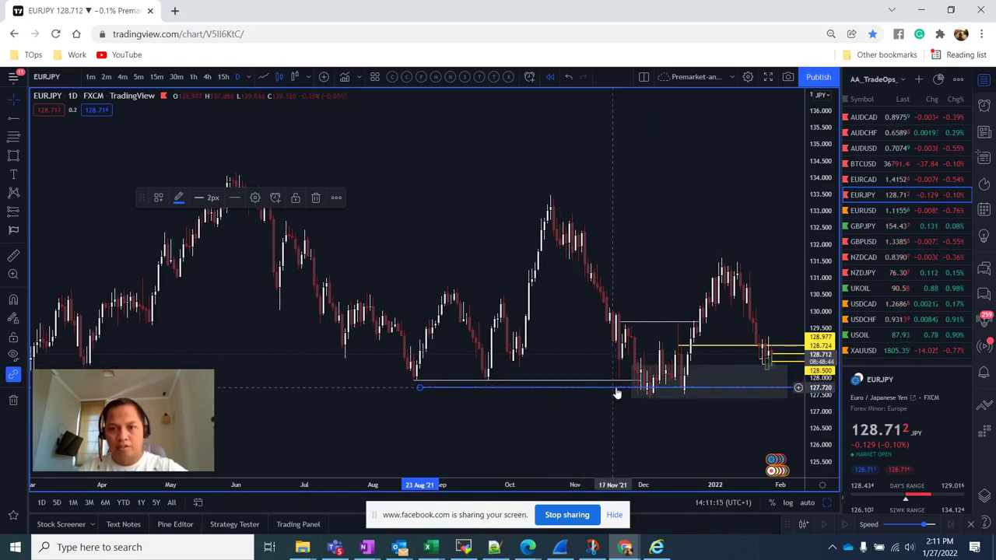
Examine the daily EURJPY candles against the grey December zone, the white structure line above it and the yellow and blue levels
scroll(628, 393, "up", 1)
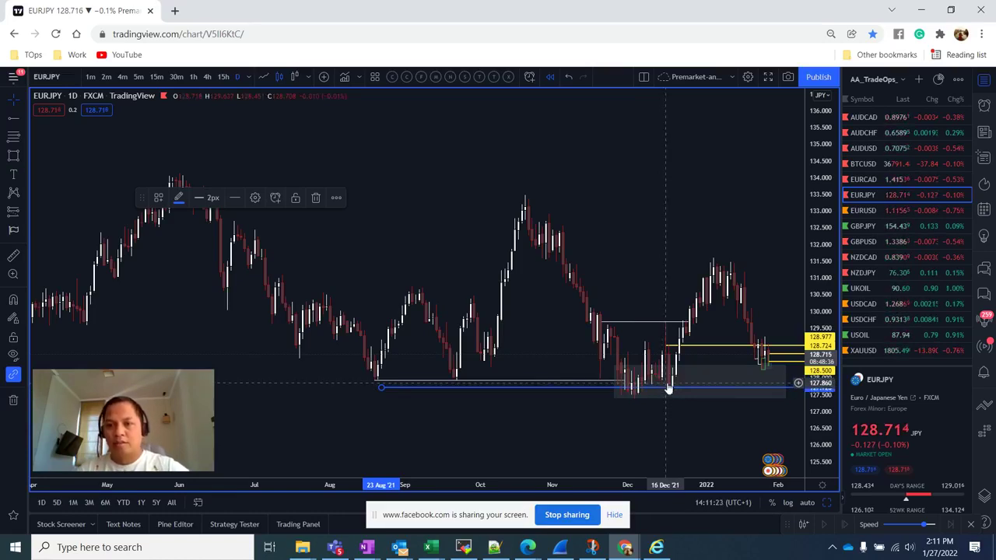
left_click_drag(670, 393, 652, 394)
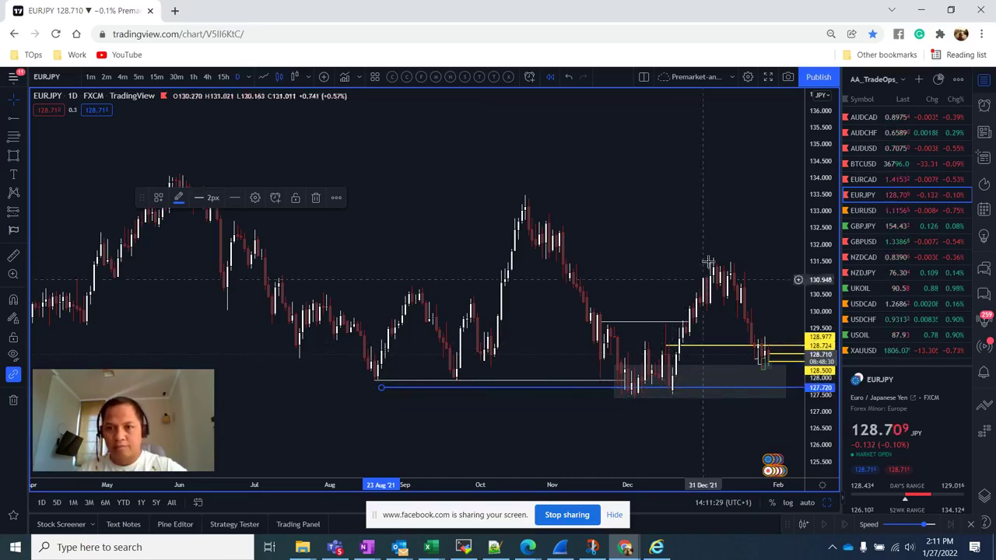
left_click(676, 287)
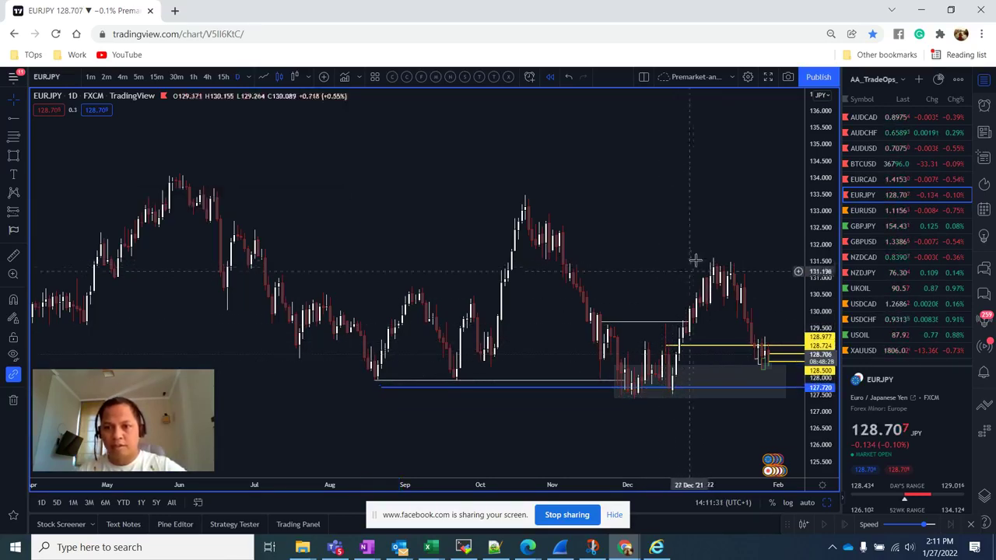
scroll(636, 344, "up", 2)
scroll(627, 339, "up", 2)
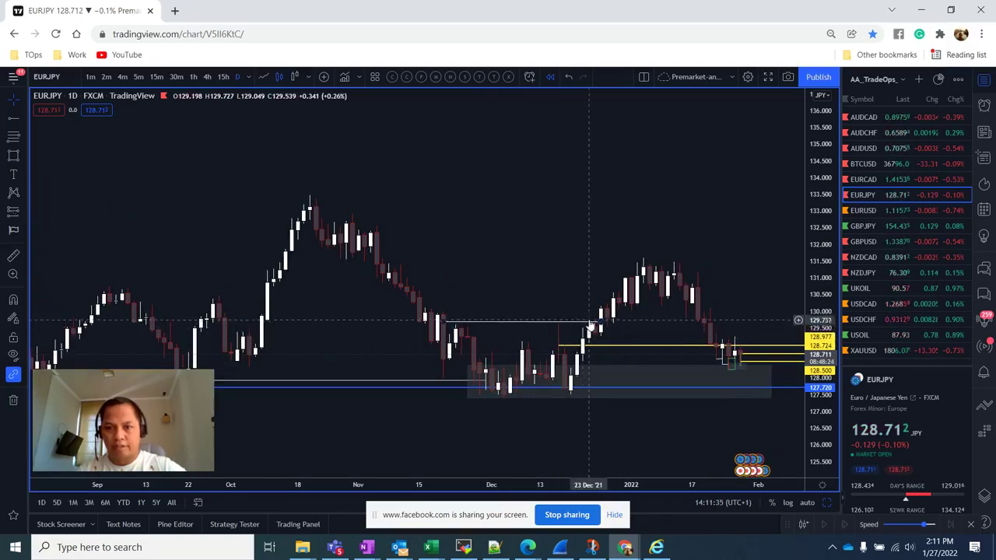
scroll(591, 327, "down", 1)
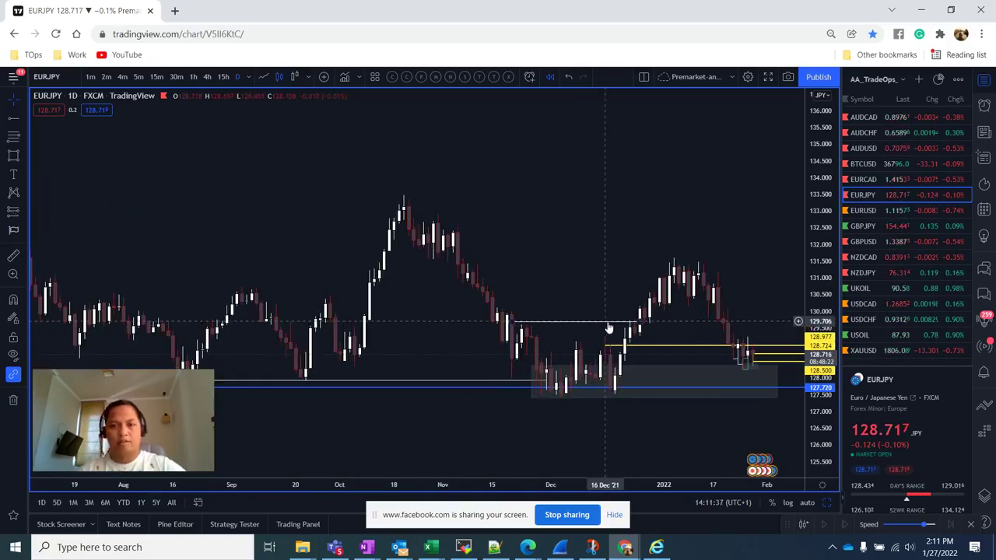
scroll(610, 327, "down", 1)
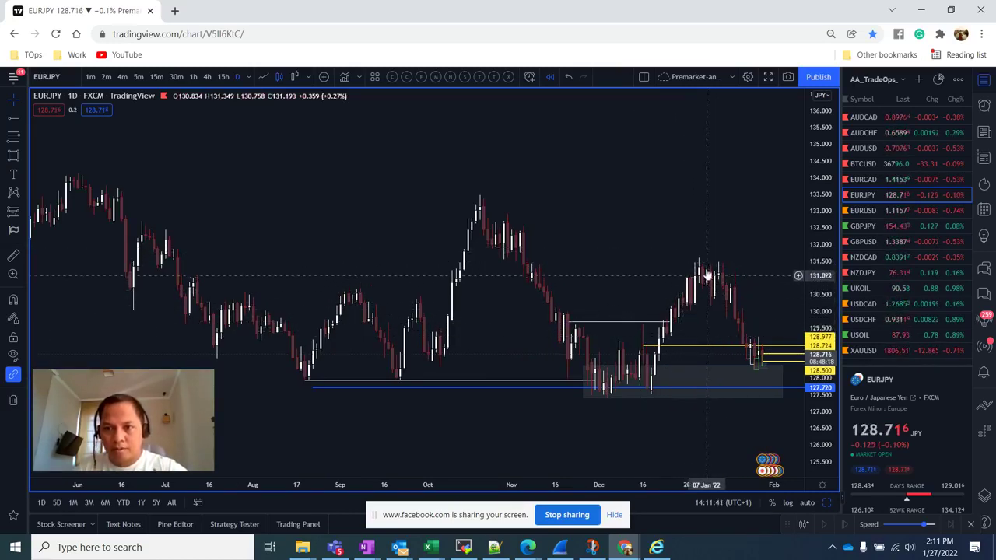
left_click(680, 351)
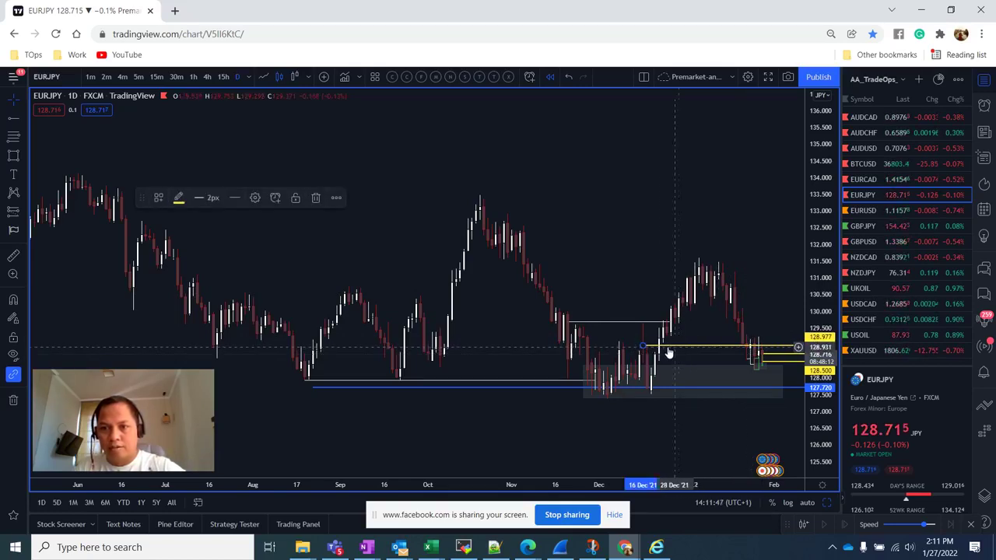
scroll(700, 361, "up", 2)
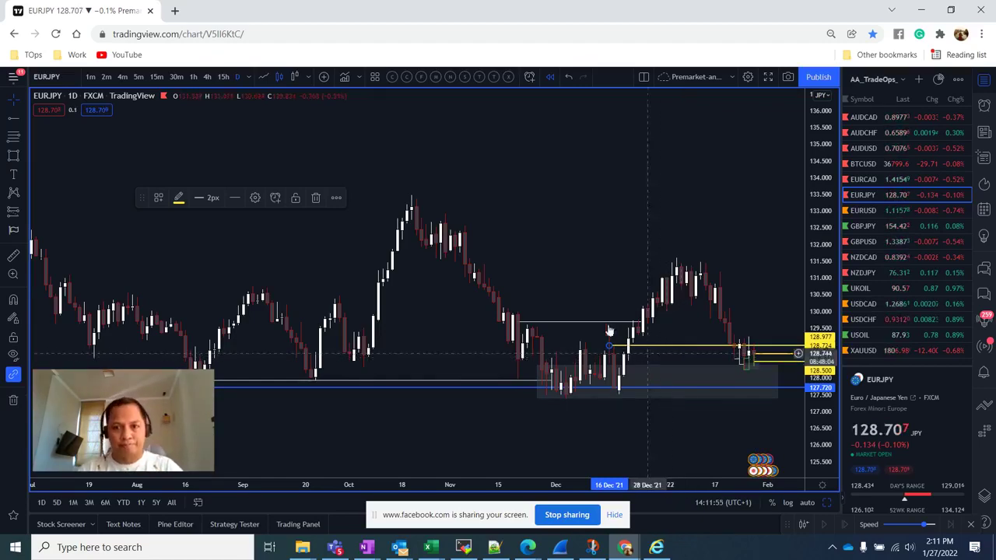
left_click(602, 289)
scroll(602, 288, "down", 1)
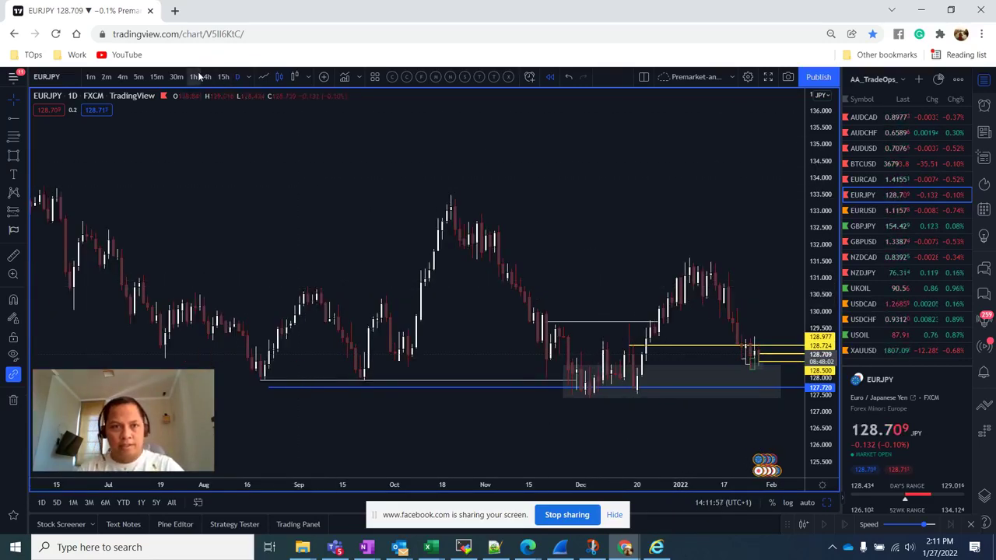
Switch EURJPY to the 1-hour timeframe, reset the chart and compare it with the daily chart's levels
left_click(199, 77)
right_click(412, 143)
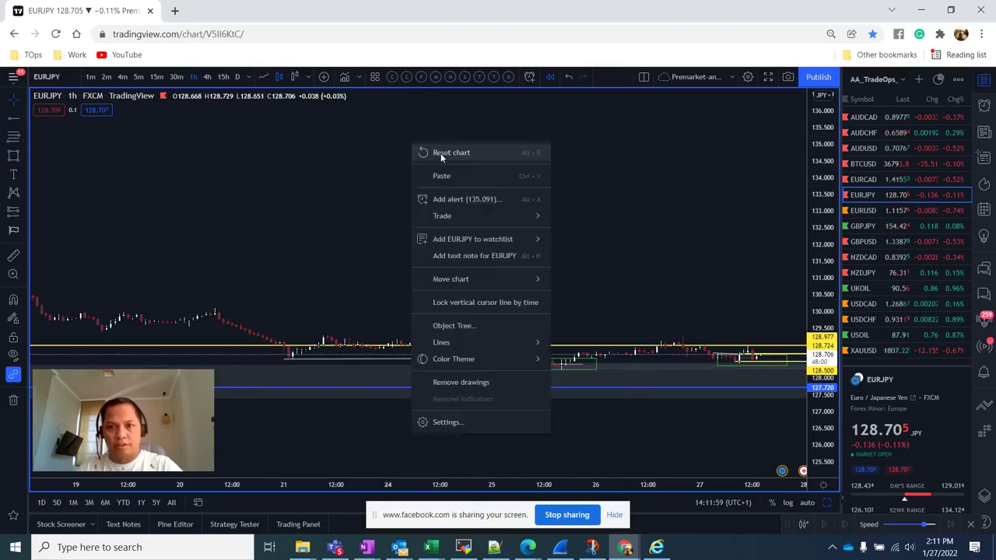
left_click(440, 153)
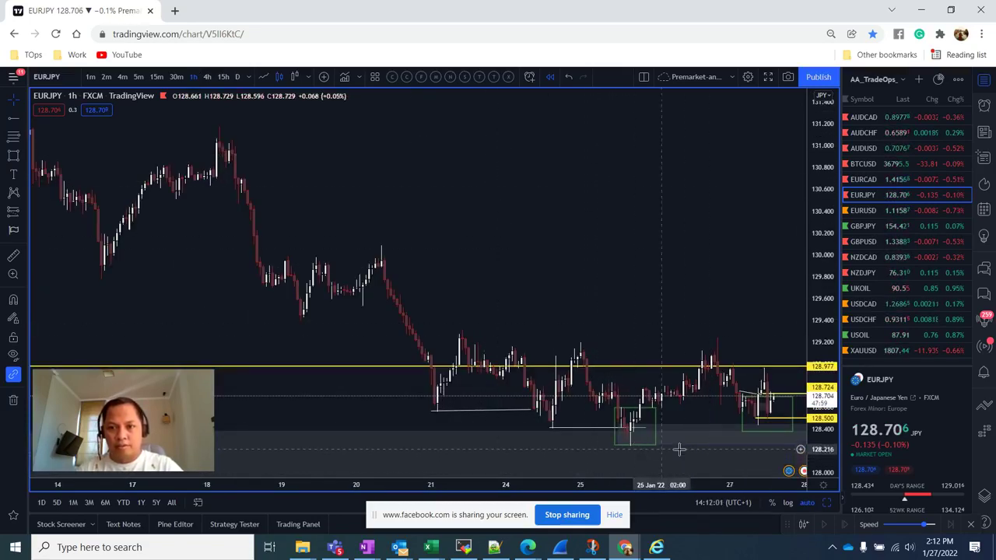
left_click(238, 77)
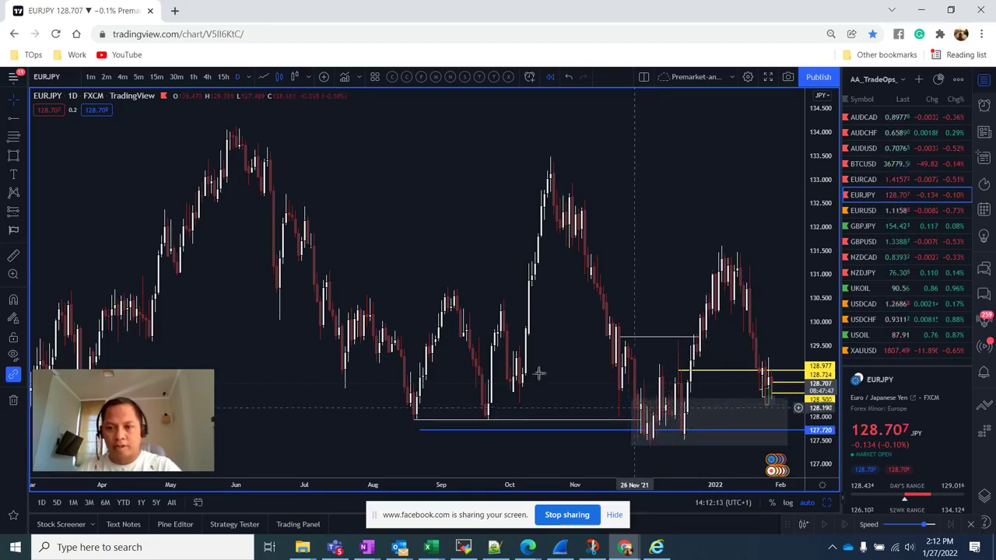
left_click(193, 77)
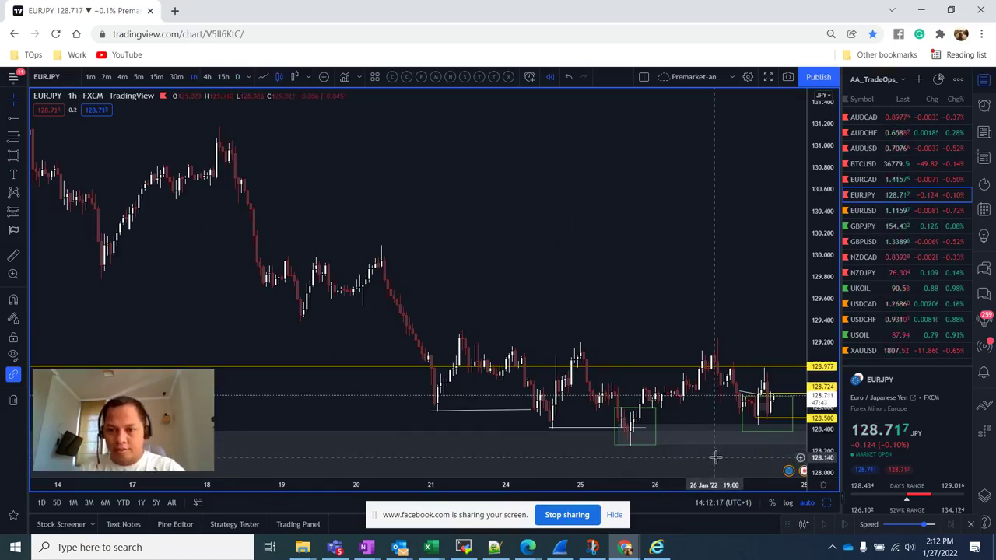
left_click_drag(714, 457, 711, 278)
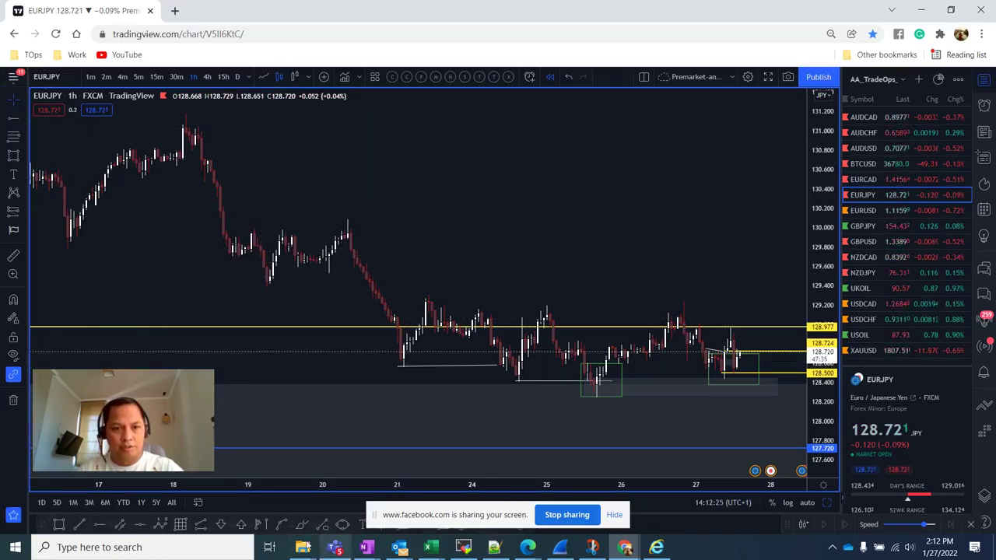
Draw a horizontal trend line at about 128.815 from 25 Jan 09:00 to 26 Jan 10:00
left_click(80, 526)
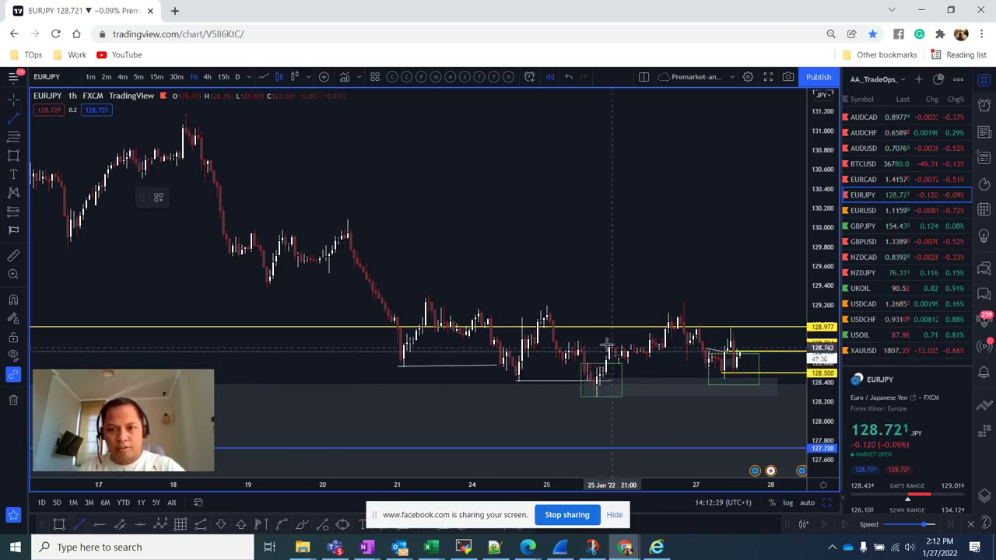
left_click(574, 344)
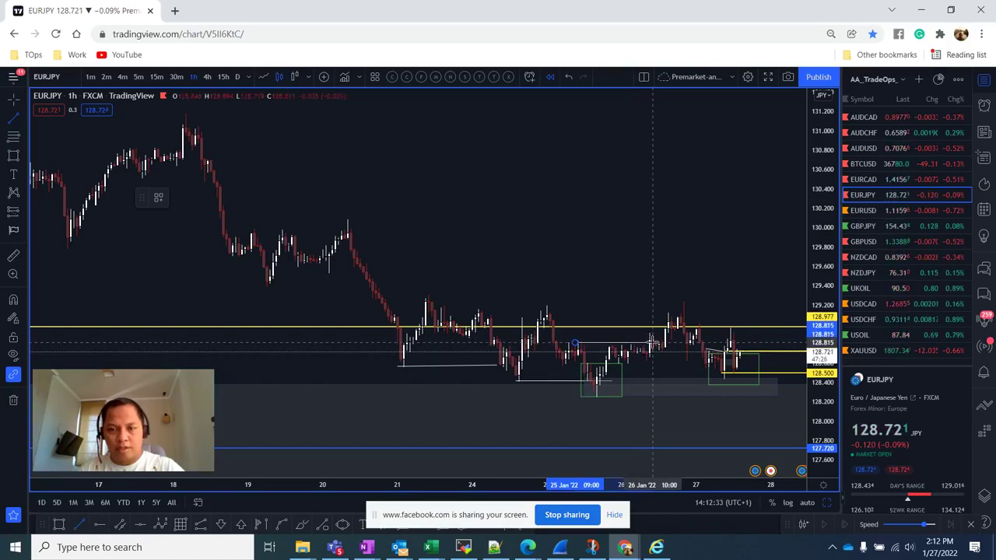
left_click(653, 343)
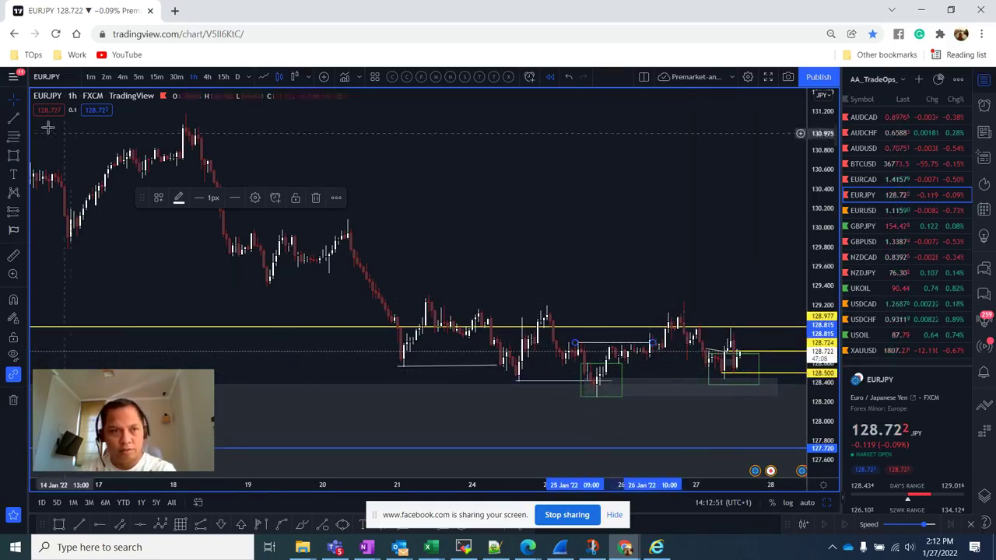
Draw a rising trend line from about 128.156 at 25 Jan 12:00 to about 128.863 at 27 Jan 04:00
left_click(14, 118)
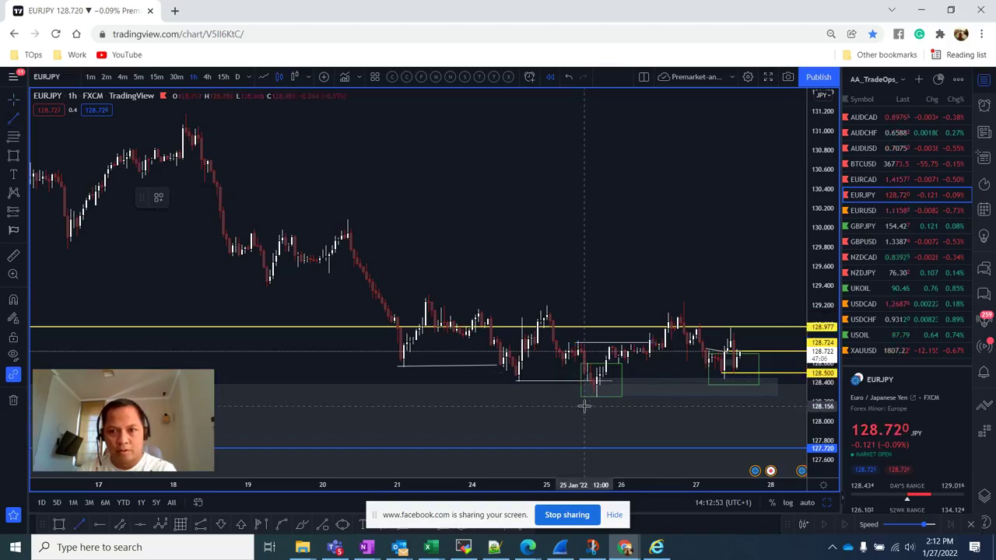
left_click(585, 406)
left_click(708, 337)
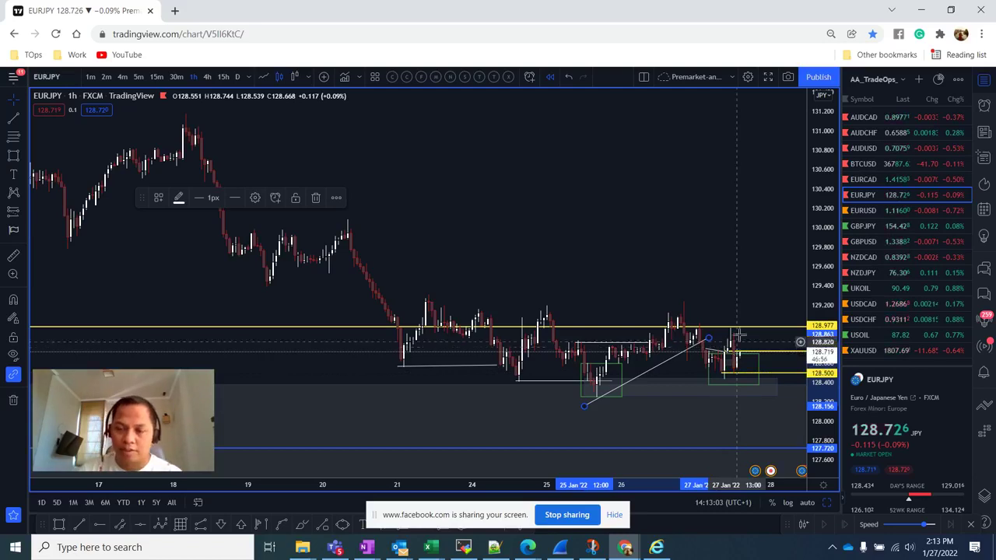
scroll(677, 317, "up", 1)
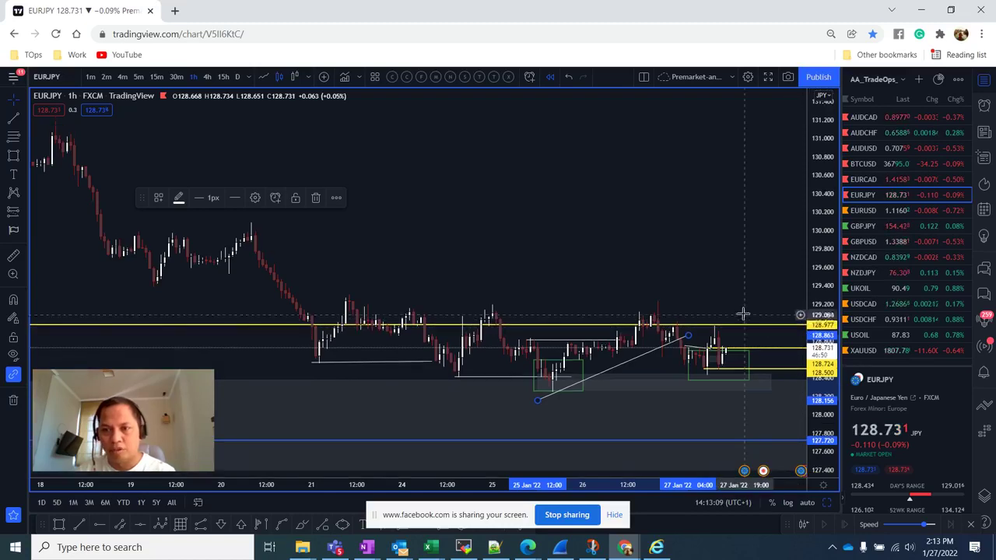
left_click(736, 261)
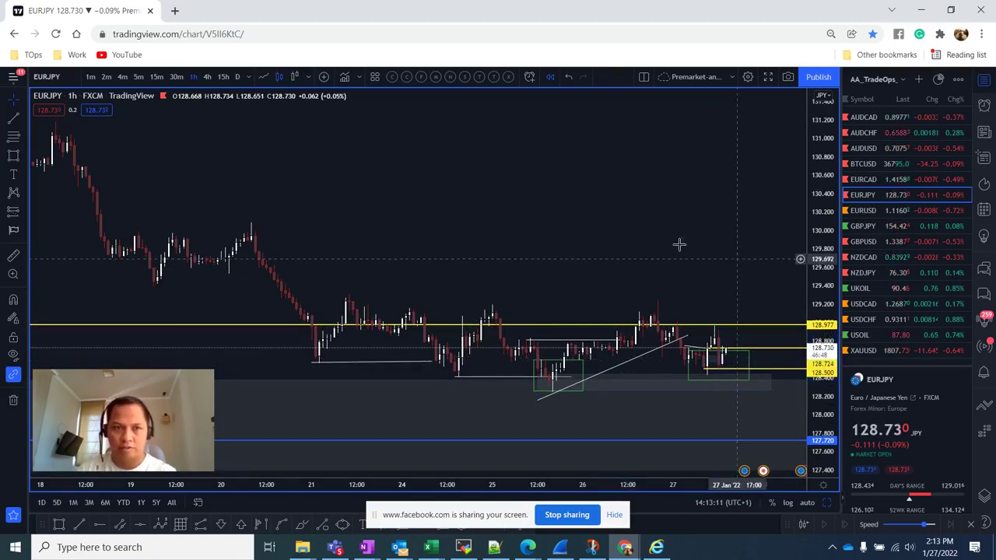
left_click(23, 178)
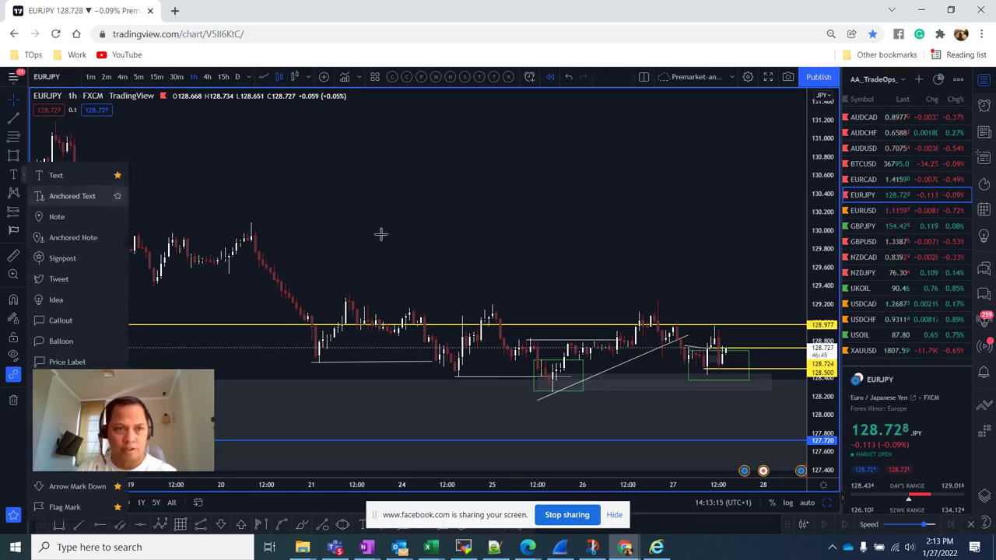
left_click(404, 230)
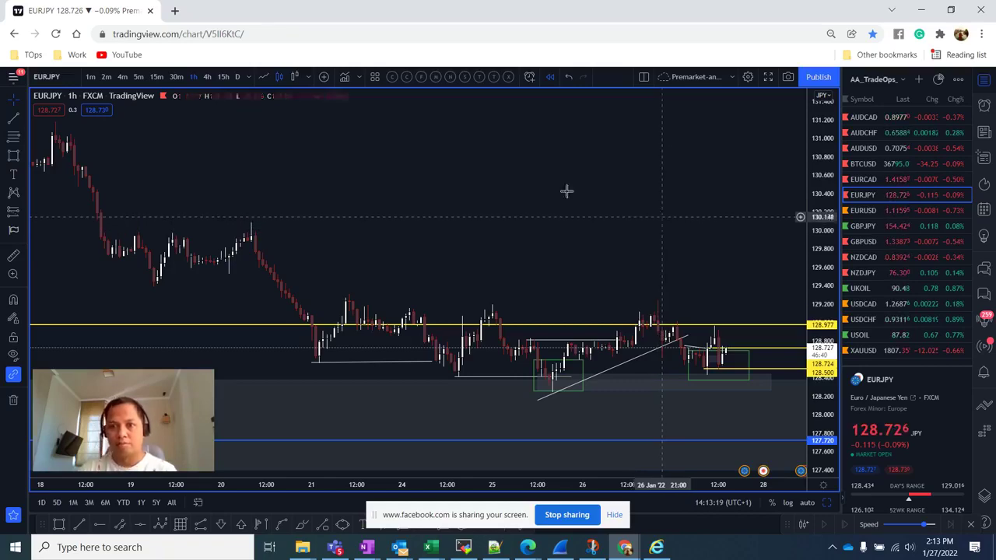
Switch EURJPY to the daily timeframe, reset the chart and examine price around the grey December zone
left_click(238, 77)
right_click(347, 157)
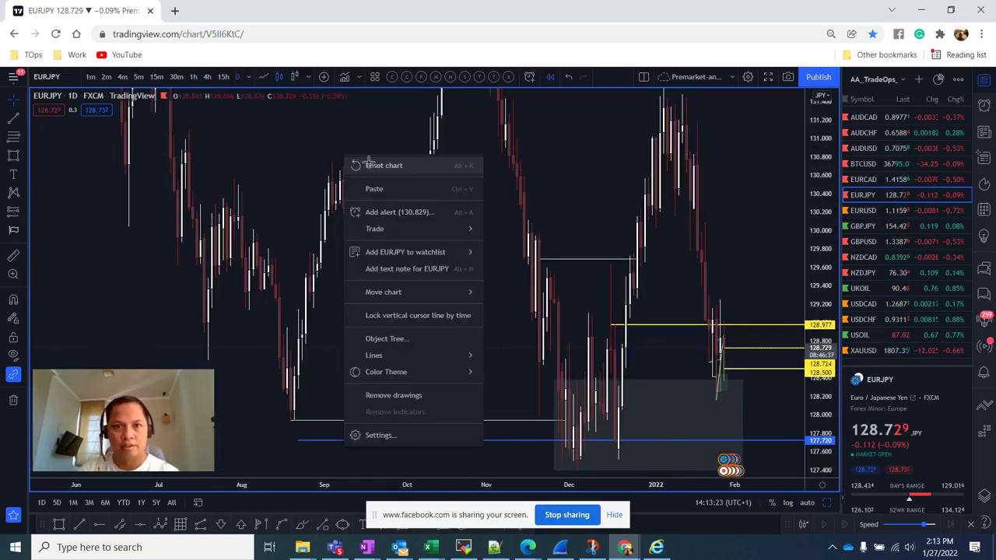
left_click(370, 164)
left_click_drag(760, 210, 646, 197)
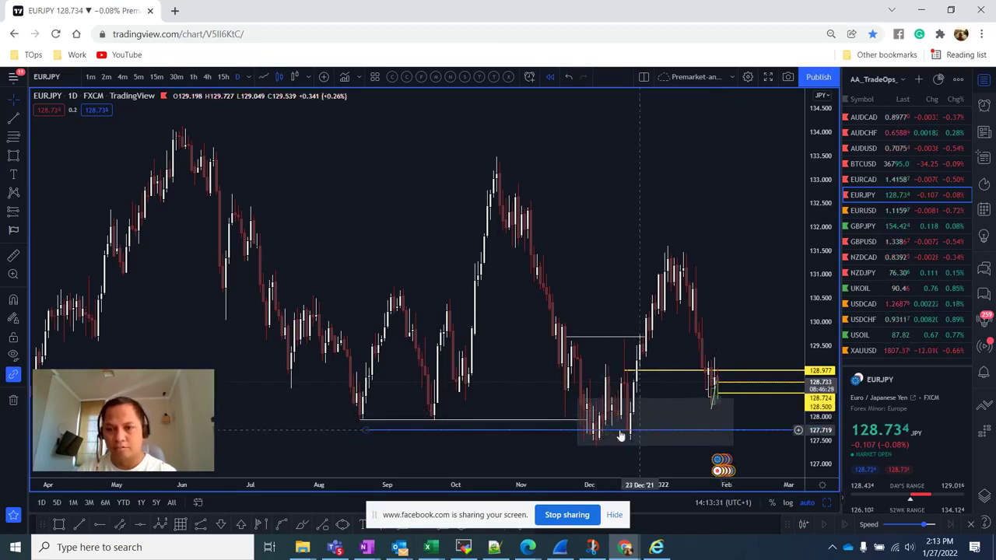
Compare EURJPY on the 1-hour and 5-minute timeframes, examining the 27 Jan price action between the yellow levels
left_click(196, 79)
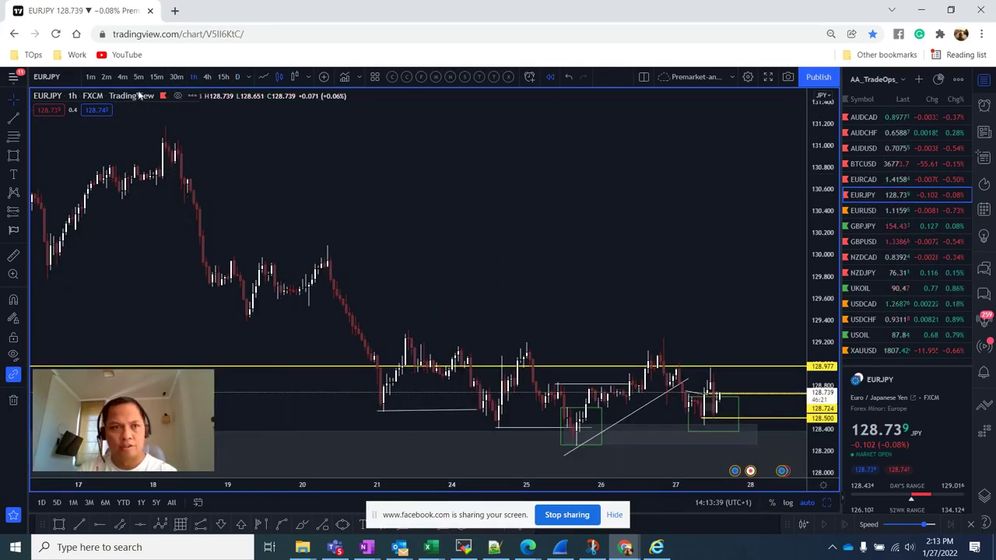
left_click(139, 77)
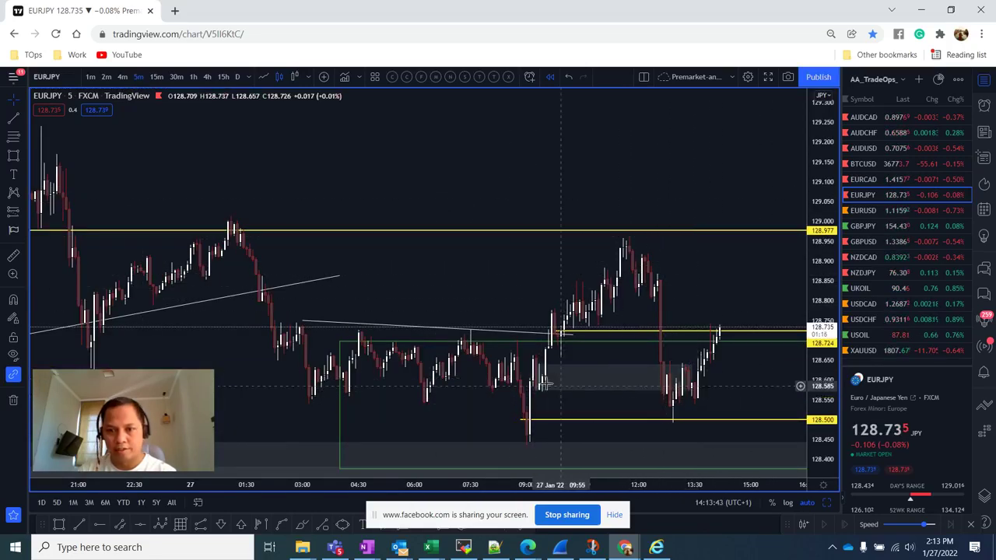
scroll(543, 375, "down", 1)
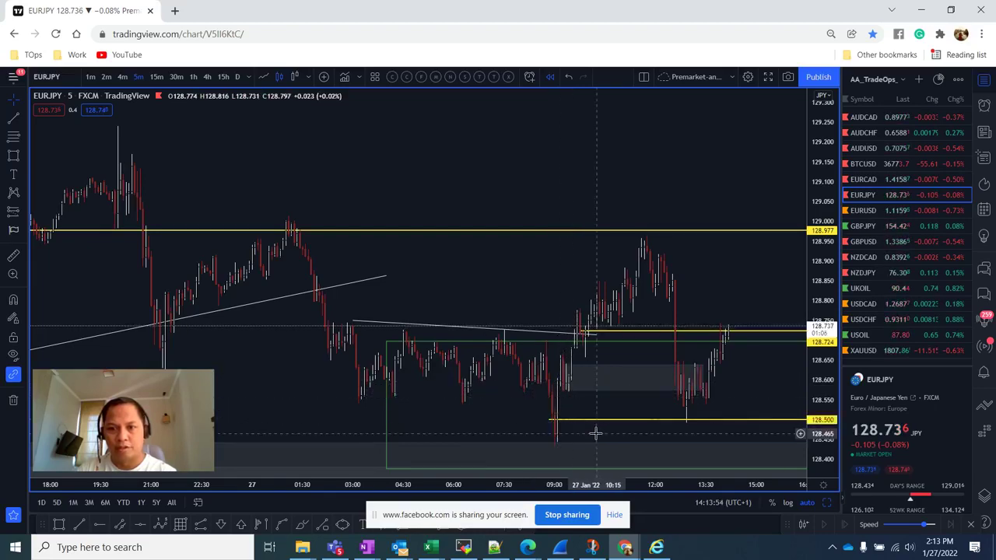
scroll(683, 413, "up", 3)
left_click_drag(799, 311, 812, 285)
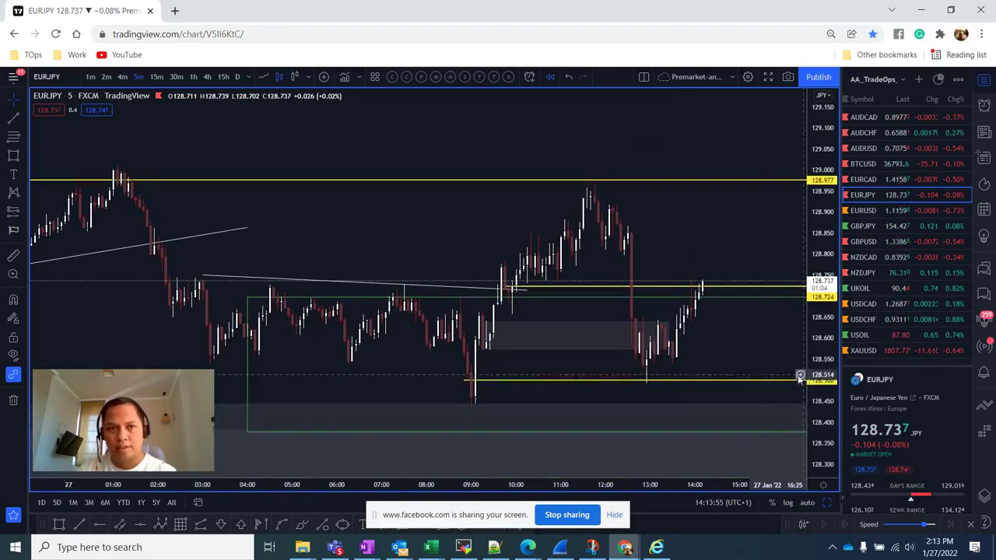
Examine the 2-minute EURJPY chart around the small grey zone and the yellow 128.500 level, and reset the chart
left_click(108, 76)
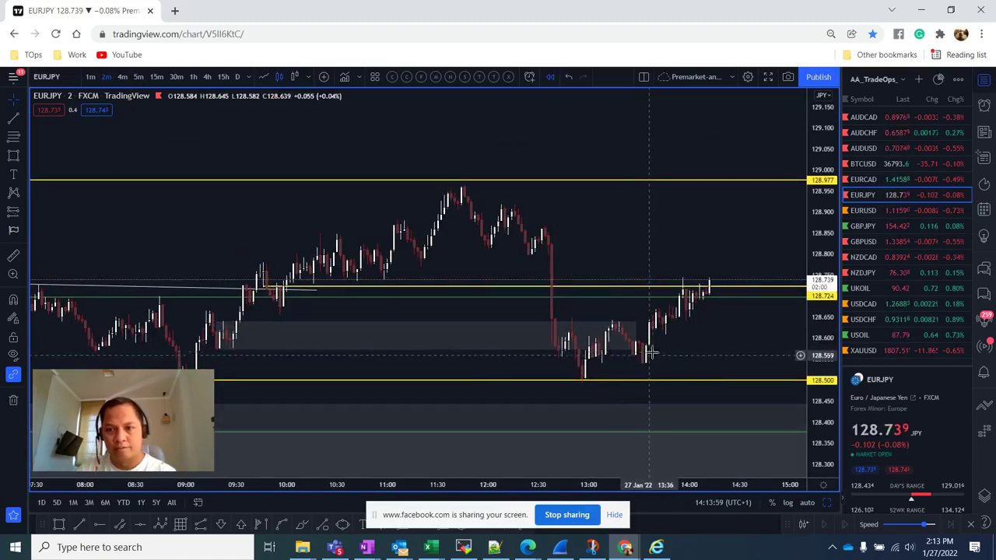
scroll(544, 358, "down", 3)
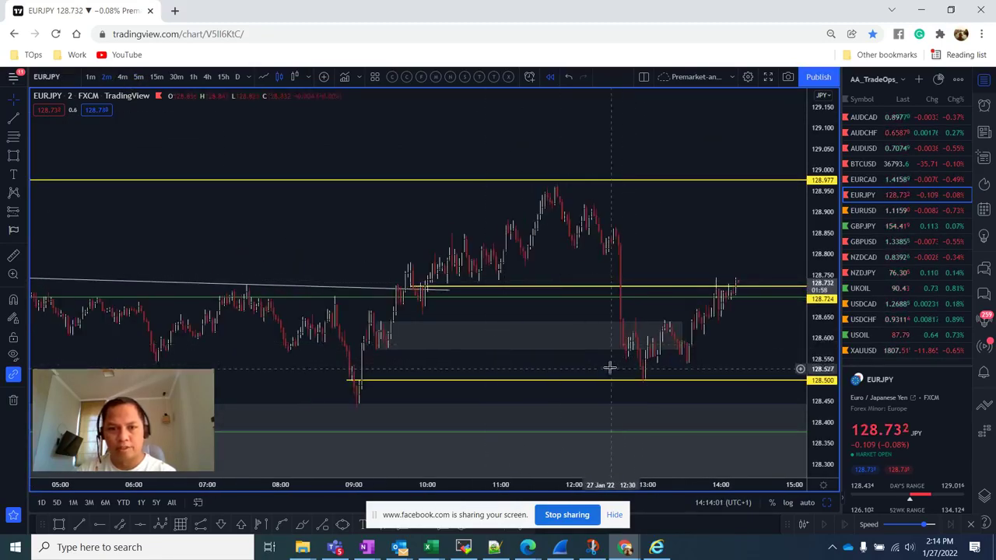
left_click(488, 383)
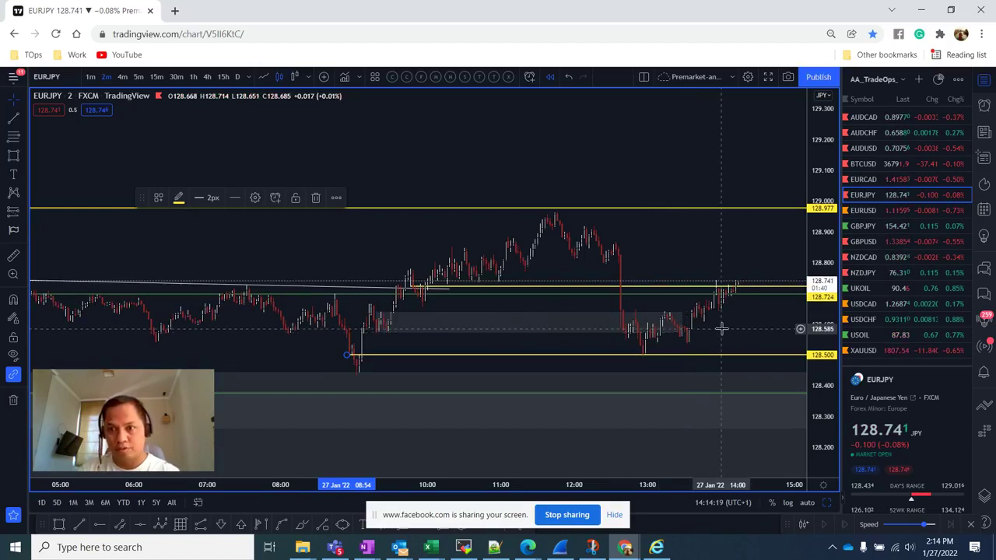
right_click(708, 187)
left_click(728, 195)
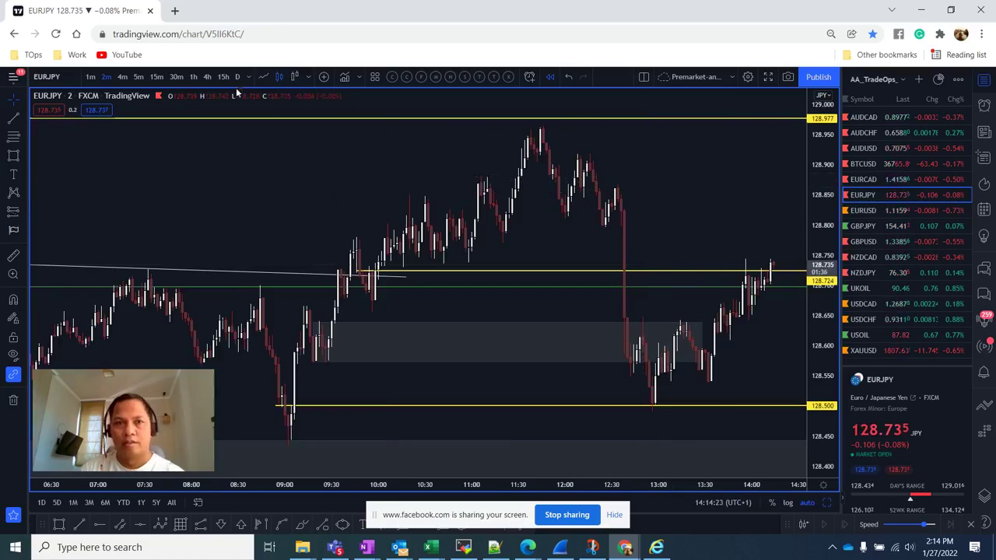
On the 1-hour chart, place a horizontal ray at about 130.020 from 19 Jan 00:00 and color it red
left_click(197, 77)
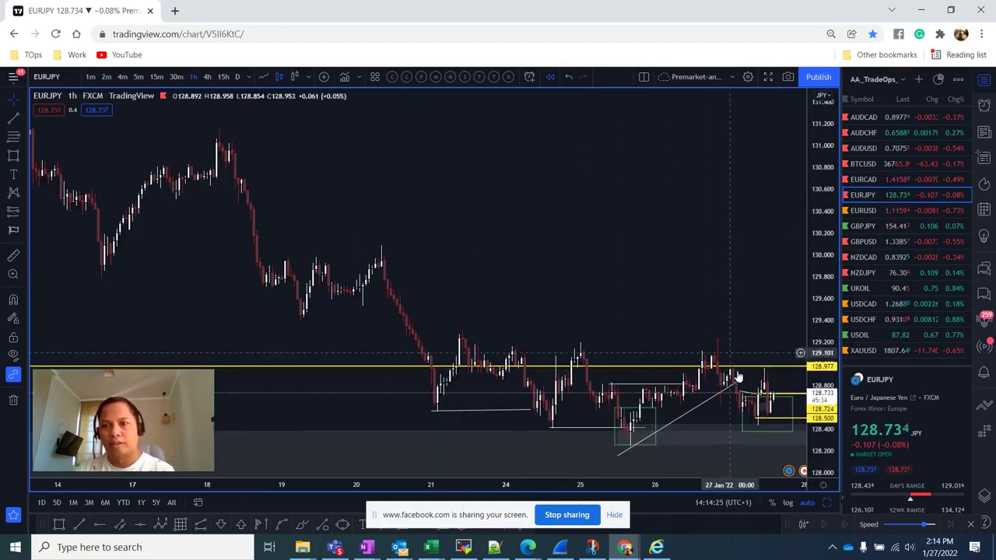
left_click(19, 118)
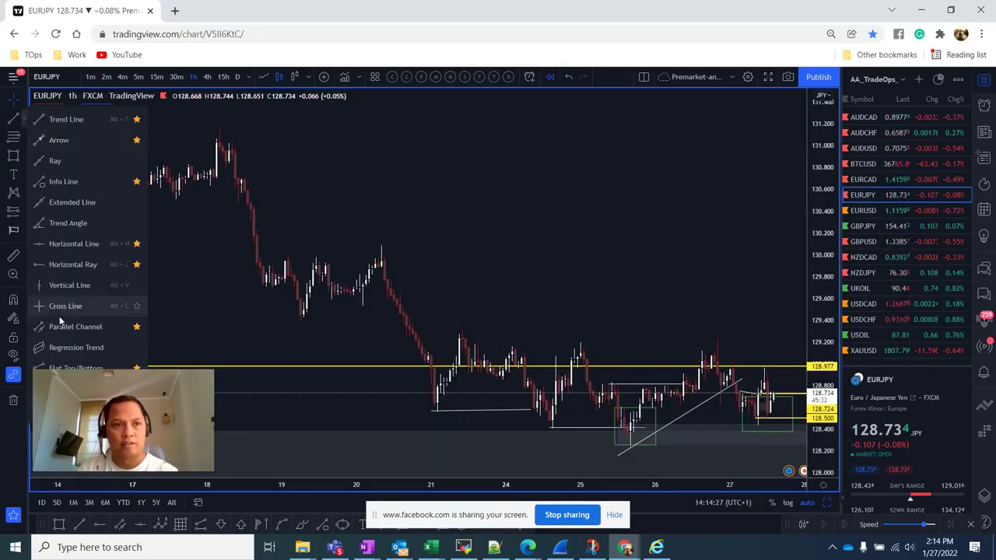
left_click(67, 264)
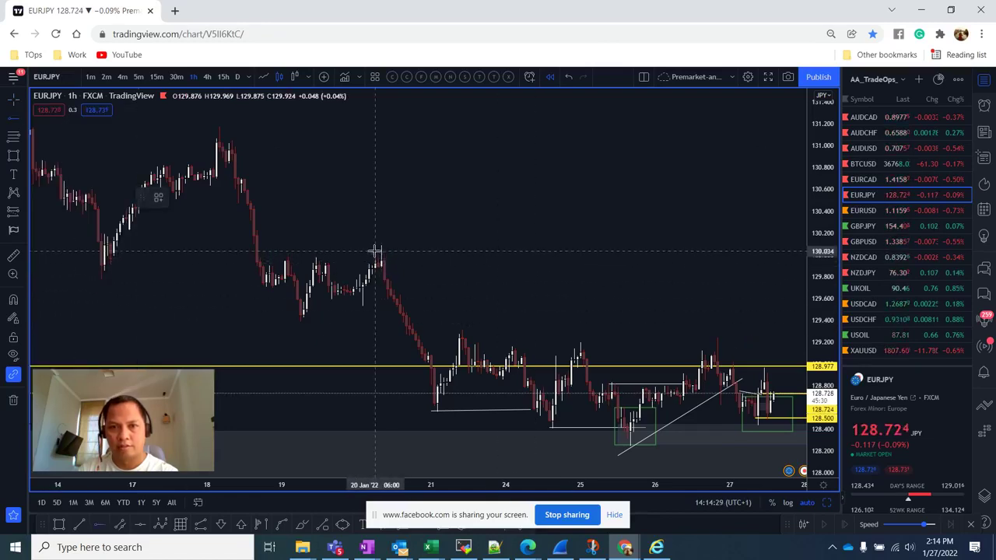
left_click(282, 253)
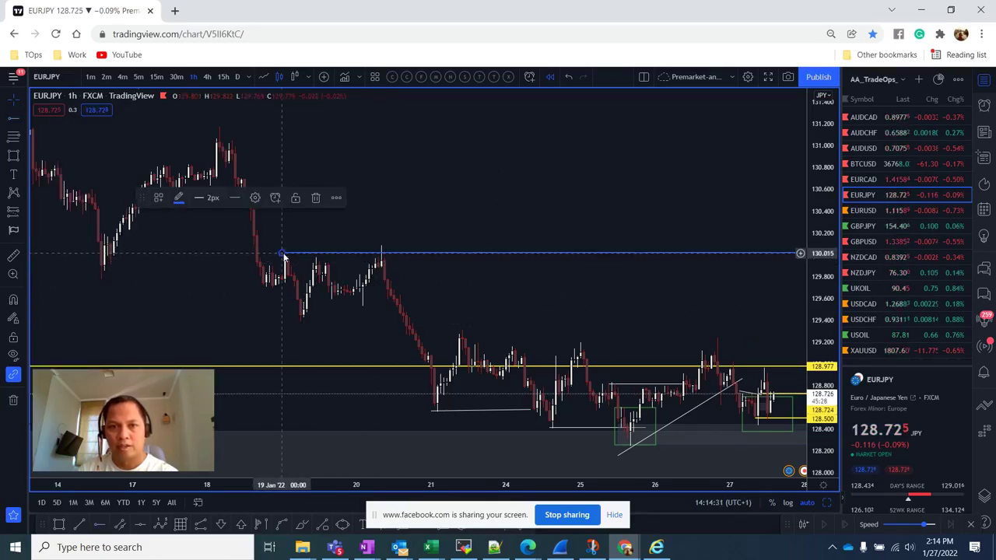
left_click(174, 201)
left_click(184, 230)
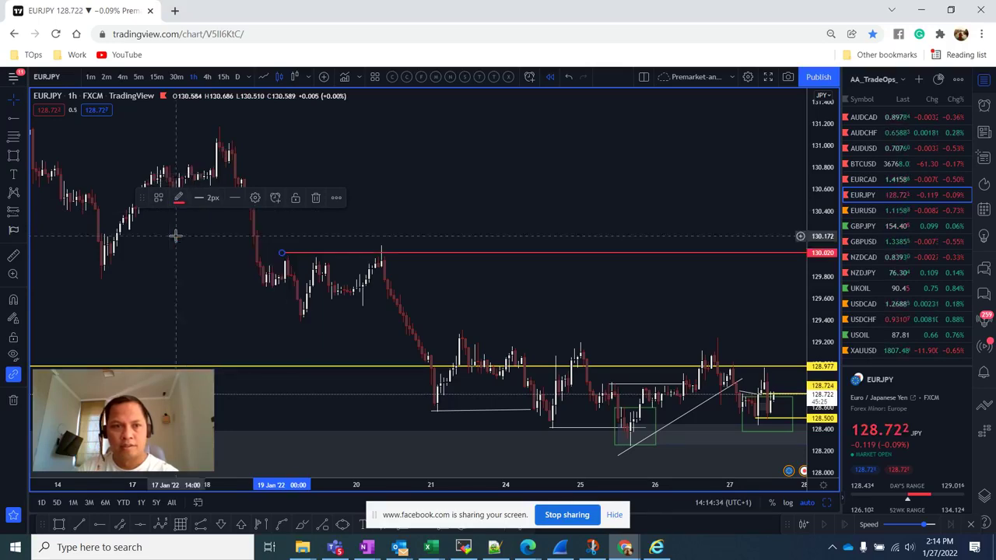
Place a second red horizontal ray at about 131.047, starting at 17 Jan 23:00 near the 18 Jan high
left_click(13, 120)
left_click(204, 140)
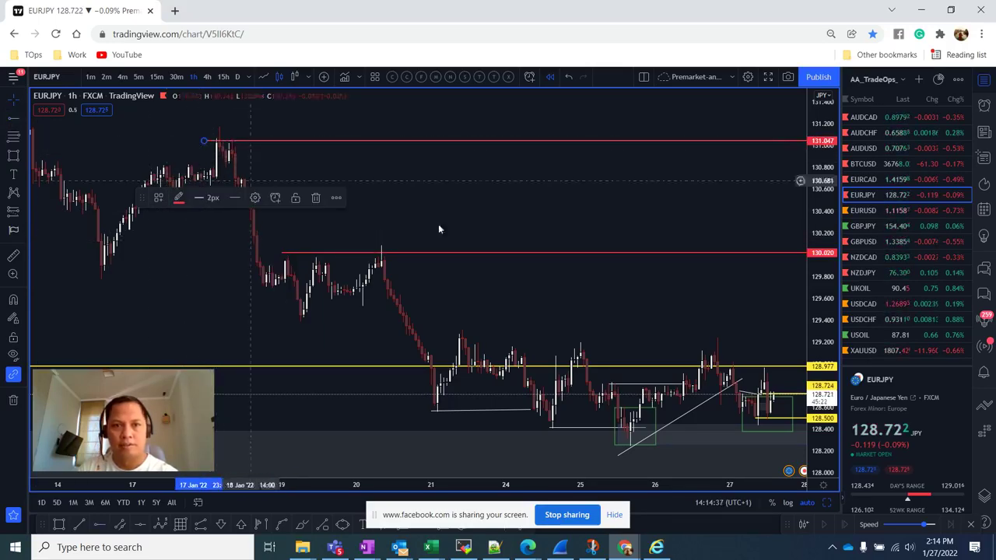
scroll(432, 340, "up", 1)
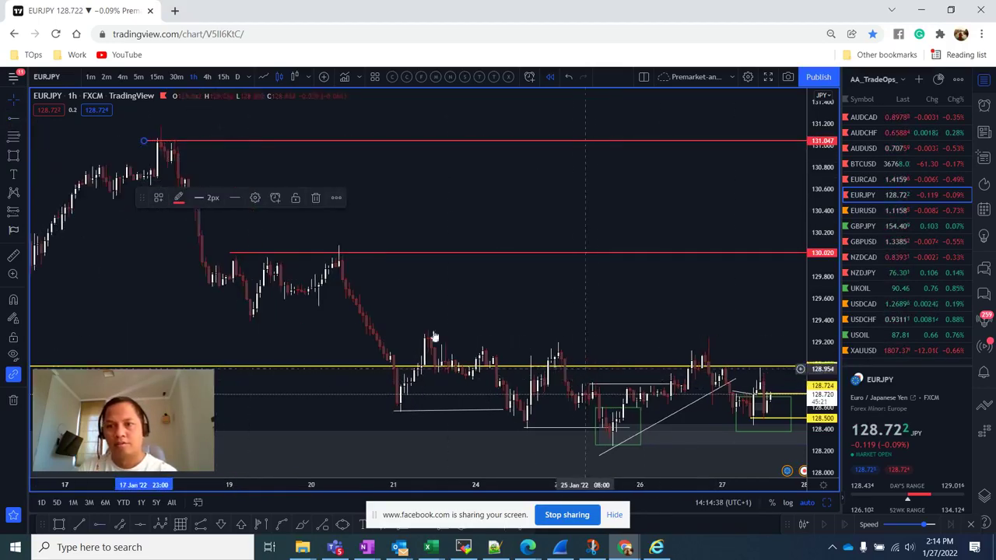
Place a long position at the latest 27 Jan candle with entry about 128.711 and stop about 128.369
left_click(13, 211)
left_click(78, 210)
left_click(768, 424)
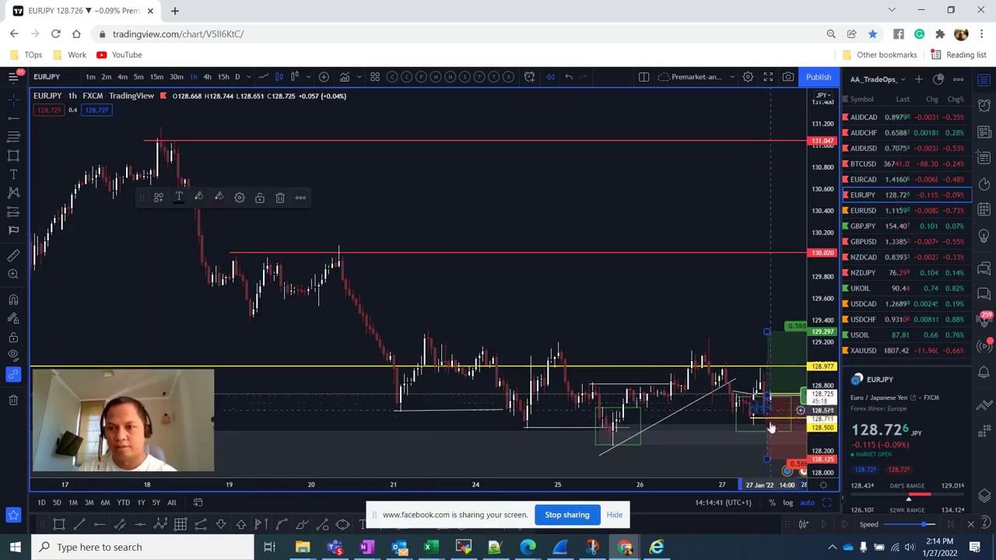
left_click_drag(766, 459, 632, 436)
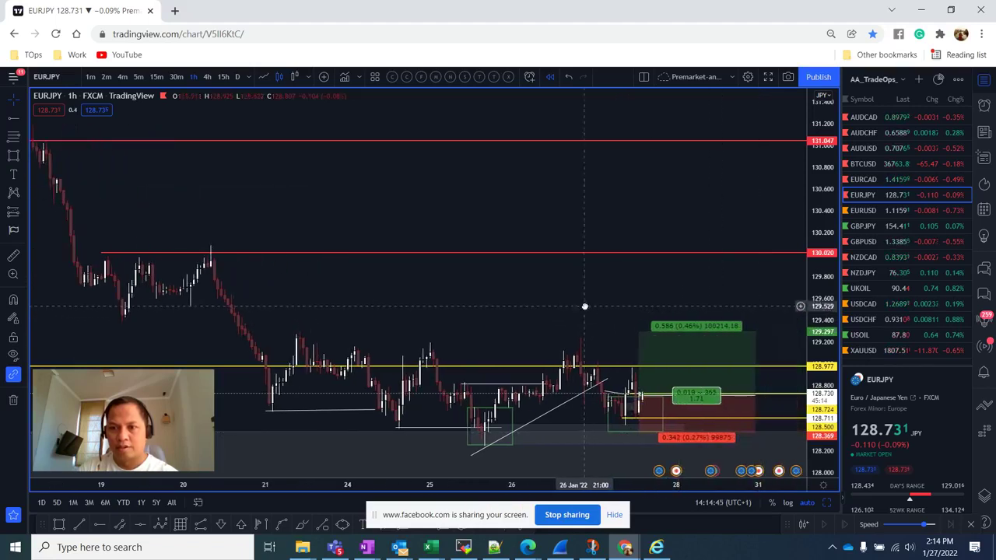
left_click(635, 428)
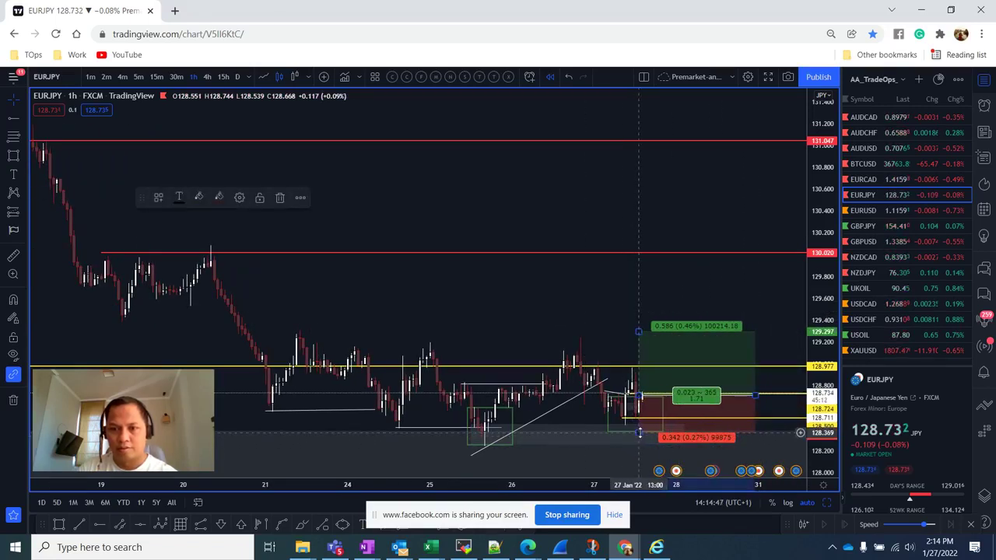
Lower the long position's entry to about 128.578 and raise its target to about 131.032, just below the upper red ray
left_click_drag(638, 330, 638, 299)
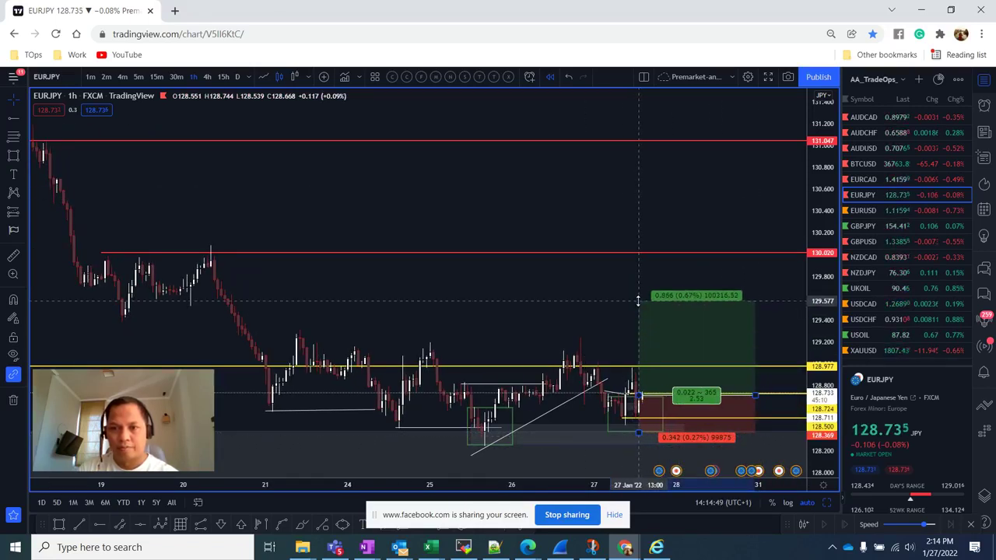
left_click_drag(641, 404, 644, 415)
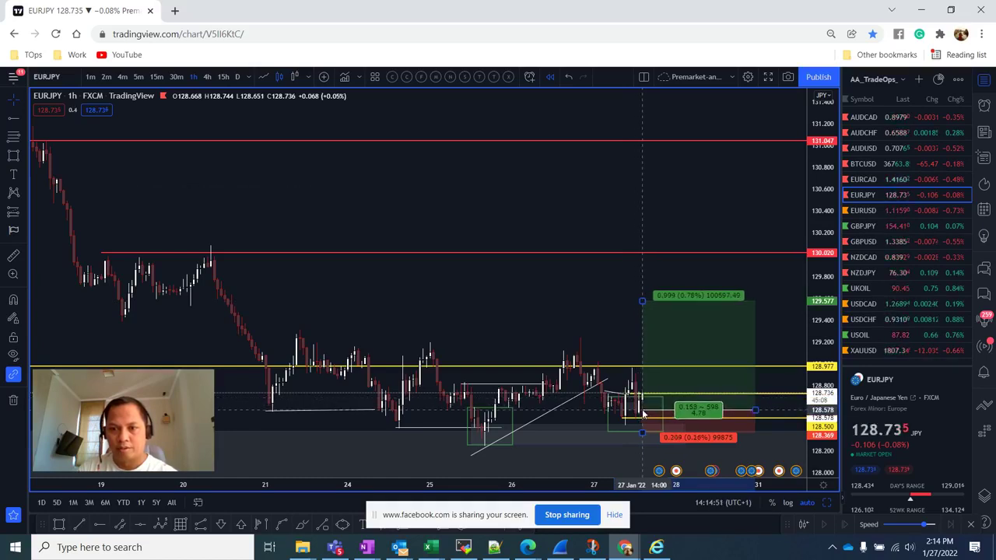
left_click_drag(642, 300, 625, 141)
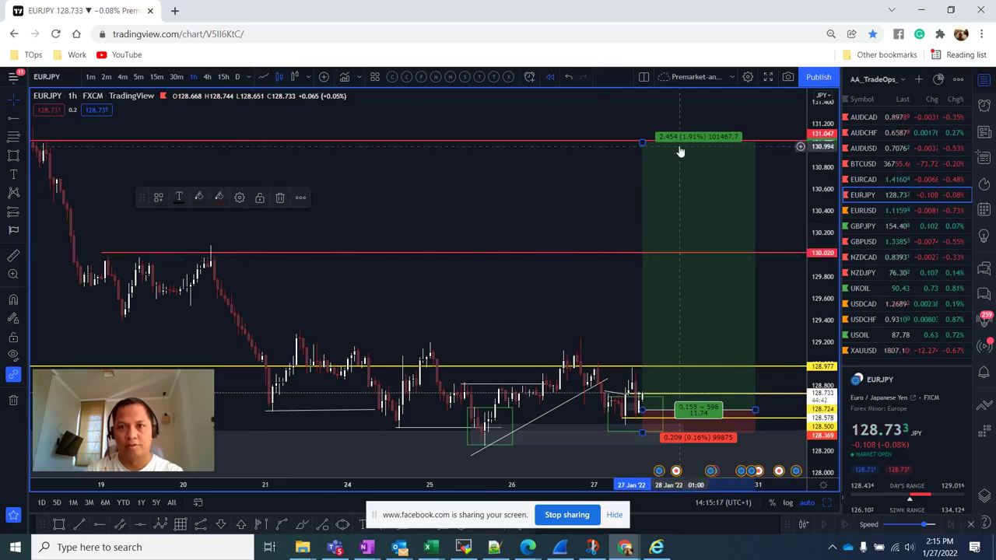
Show more 1-hour price history around the long position and dismiss the incoming chat message notification
scroll(678, 292, "down", 1)
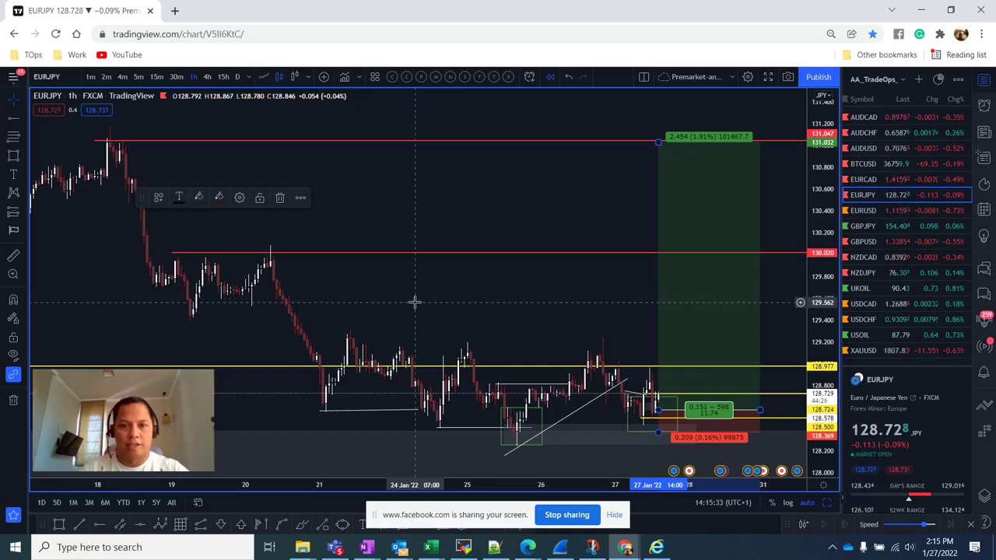
scroll(477, 272, "down", 2)
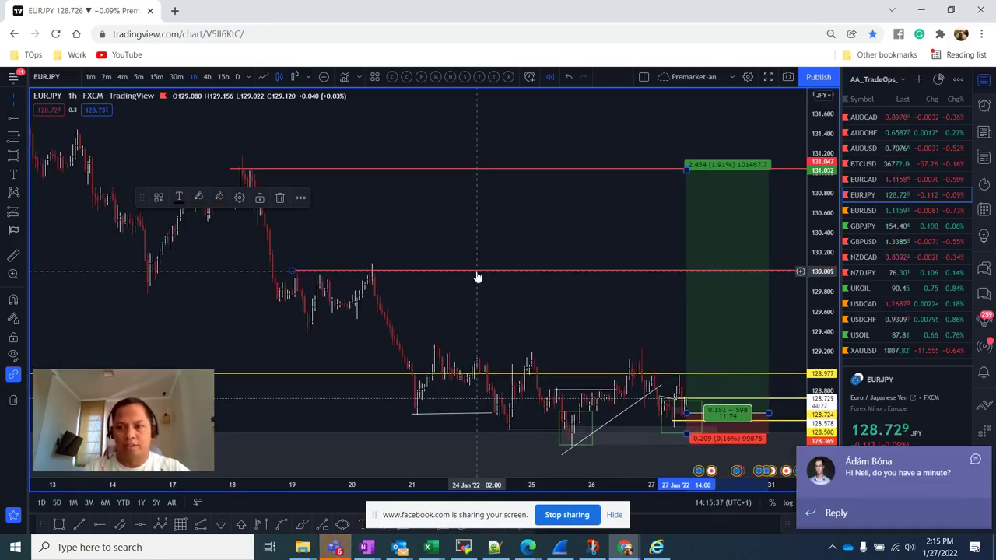
left_click(975, 464)
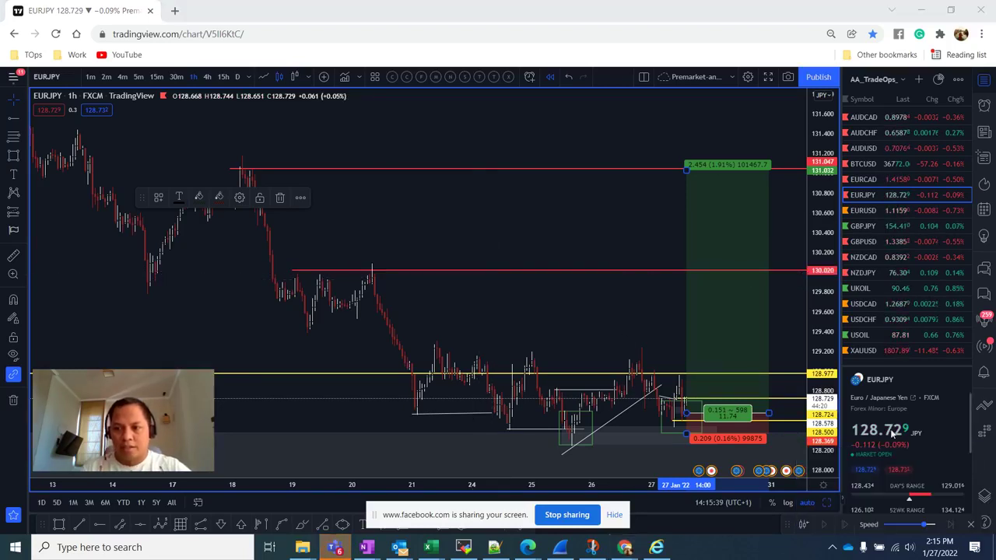